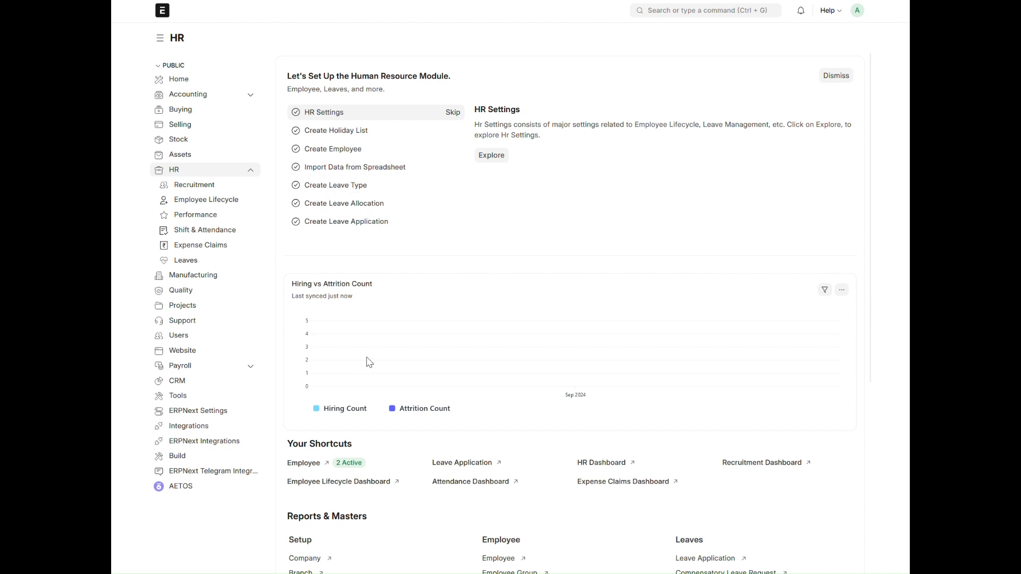
# Check the Employee list, and start a new job requisition from the HR module's Recruitment workspace
pyautogui.click(302, 381)
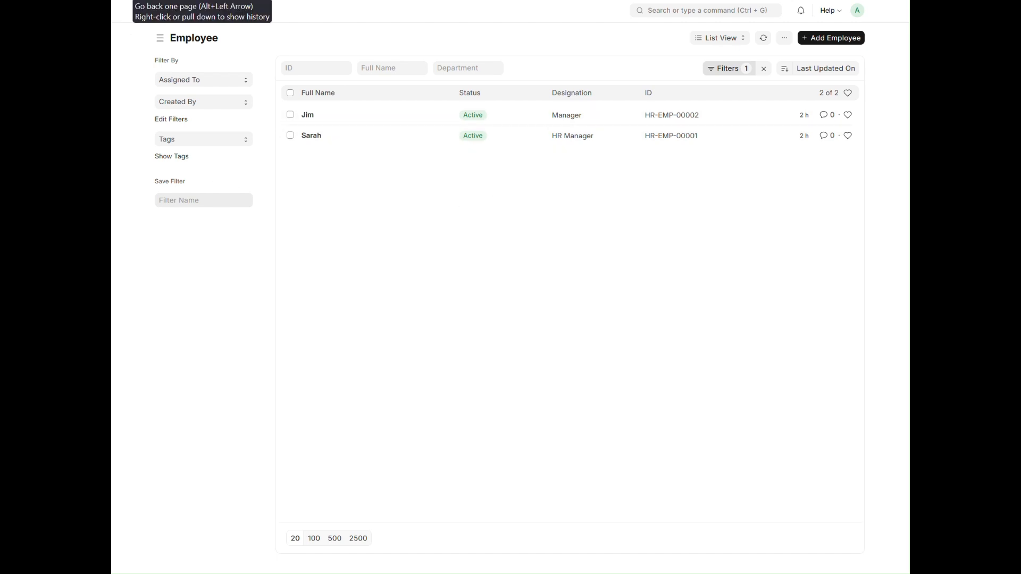
pyautogui.click(126, 8)
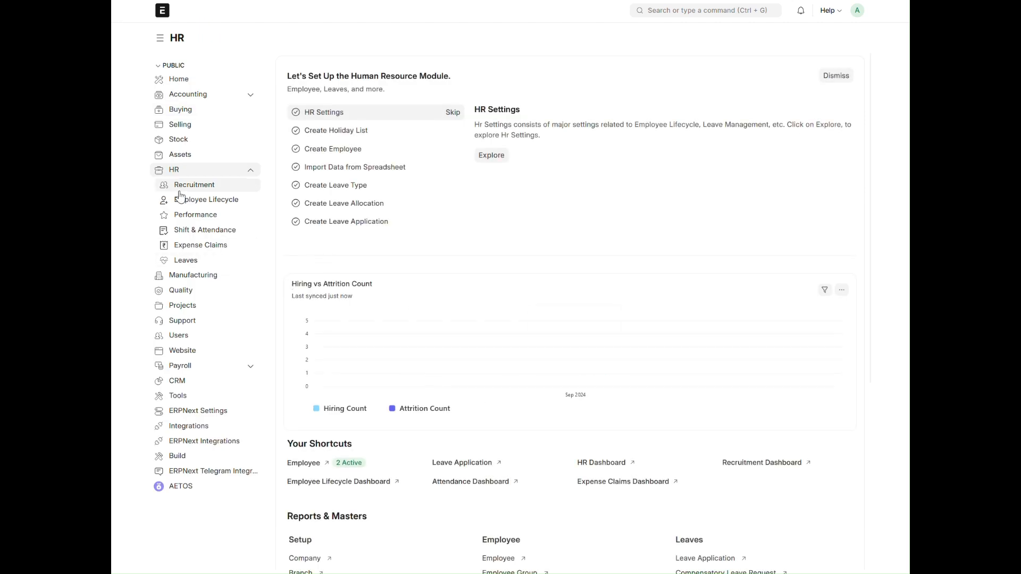
pyautogui.click(201, 185)
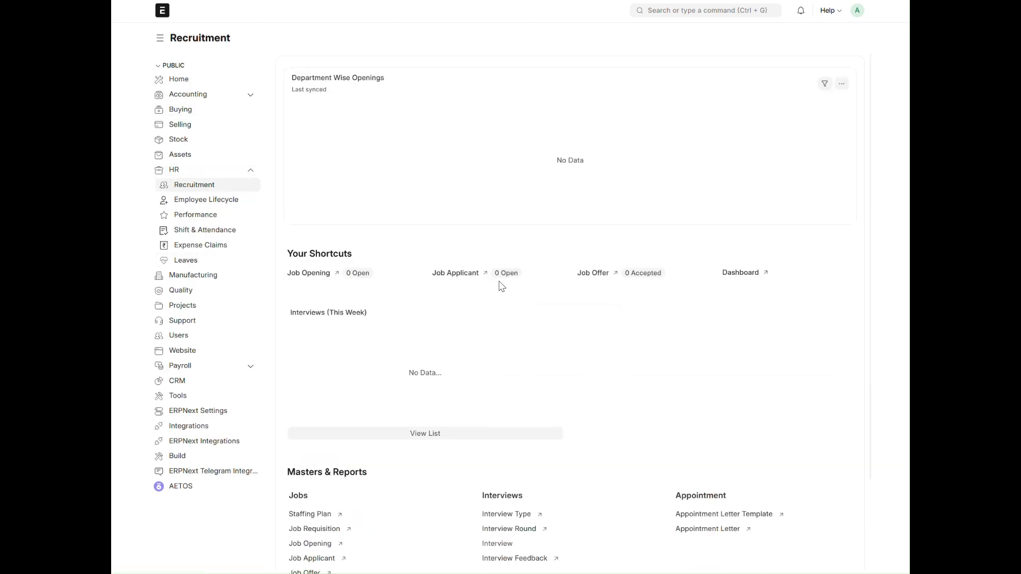
pyautogui.scroll(-2, 504, 296)
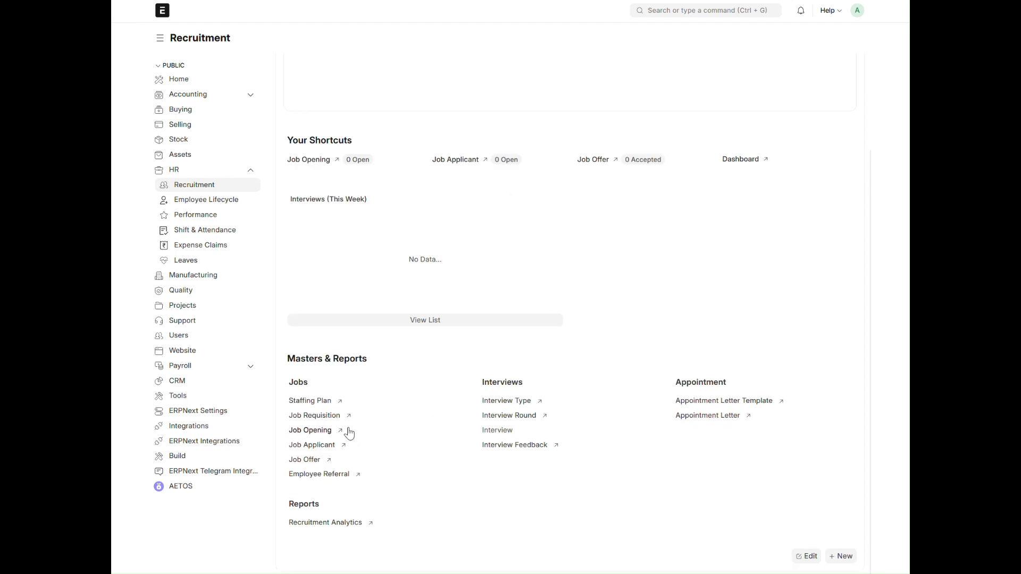
pyautogui.click(325, 417)
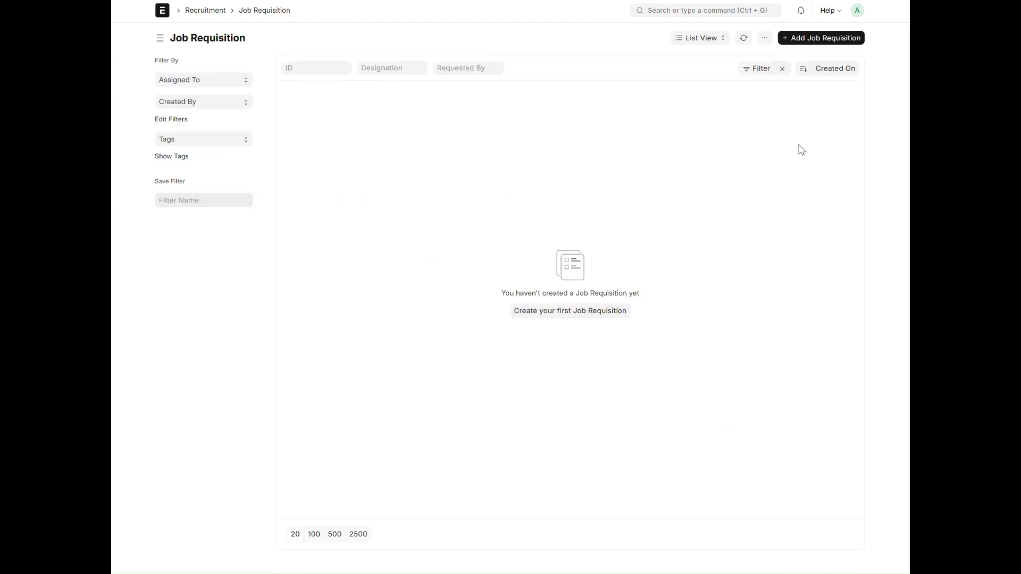
pyautogui.click(828, 38)
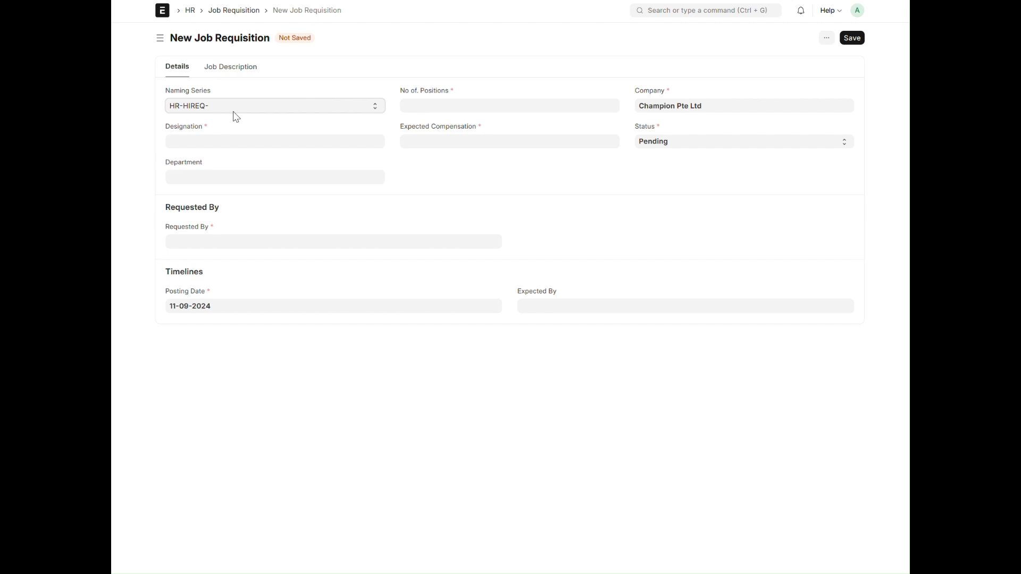
# Set the requisition's designation to Associate, its department to Operations, and select the Operations manager as the requester
pyautogui.click(437, 106)
pyautogui.click(247, 145)
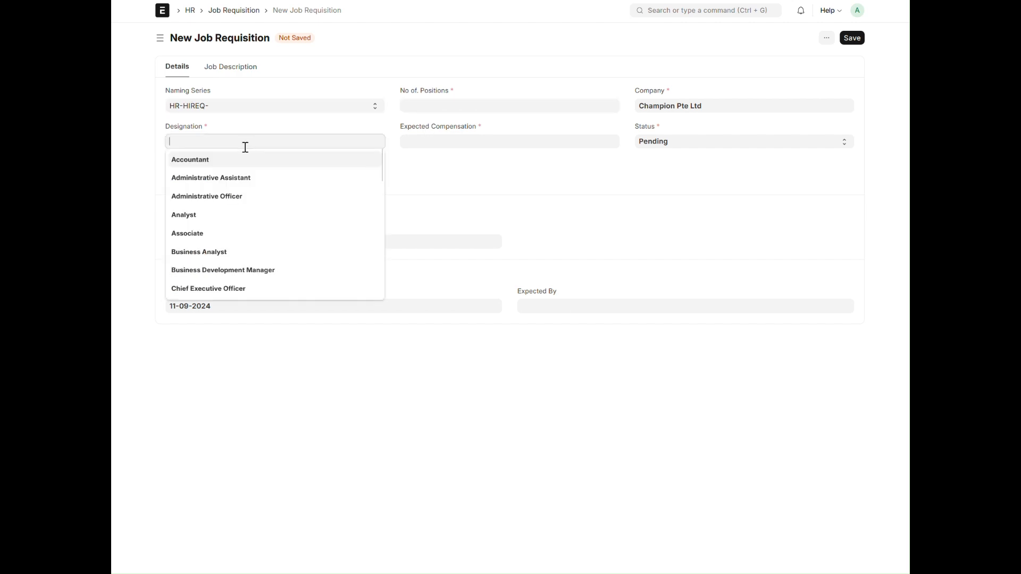
pyautogui.click(214, 234)
pyautogui.click(209, 178)
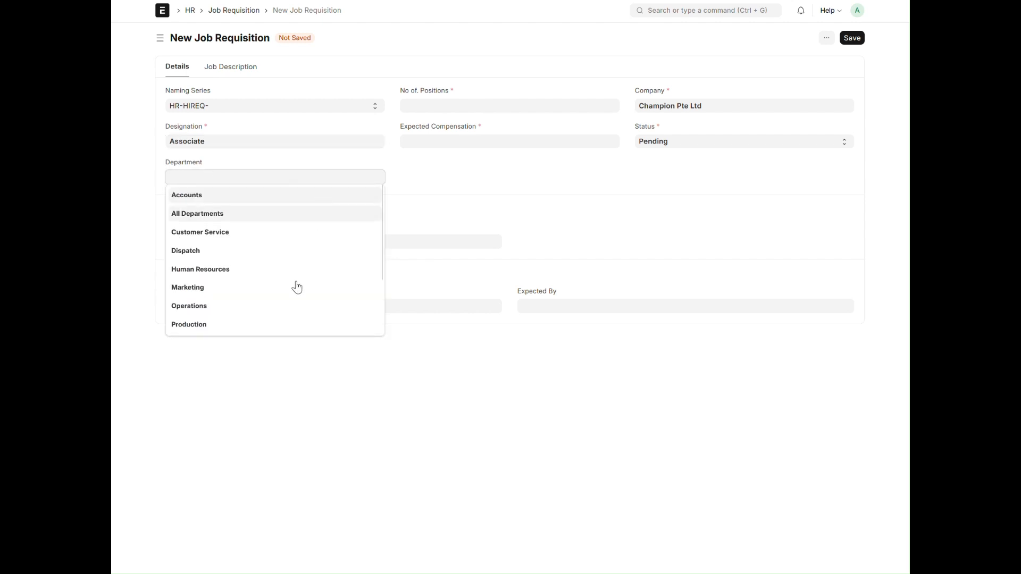
pyautogui.click(239, 307)
pyautogui.click(208, 242)
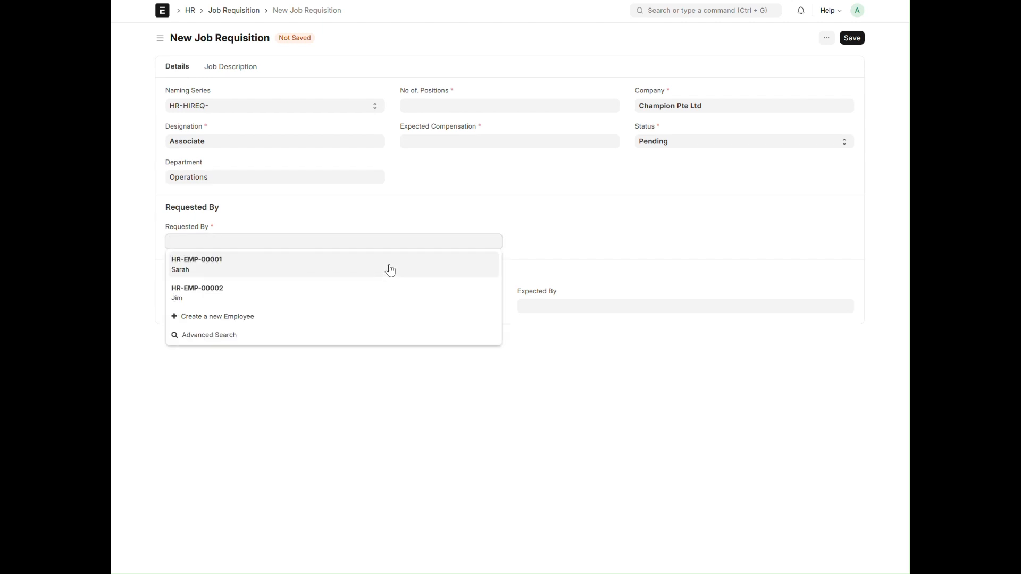
pyautogui.click(275, 298)
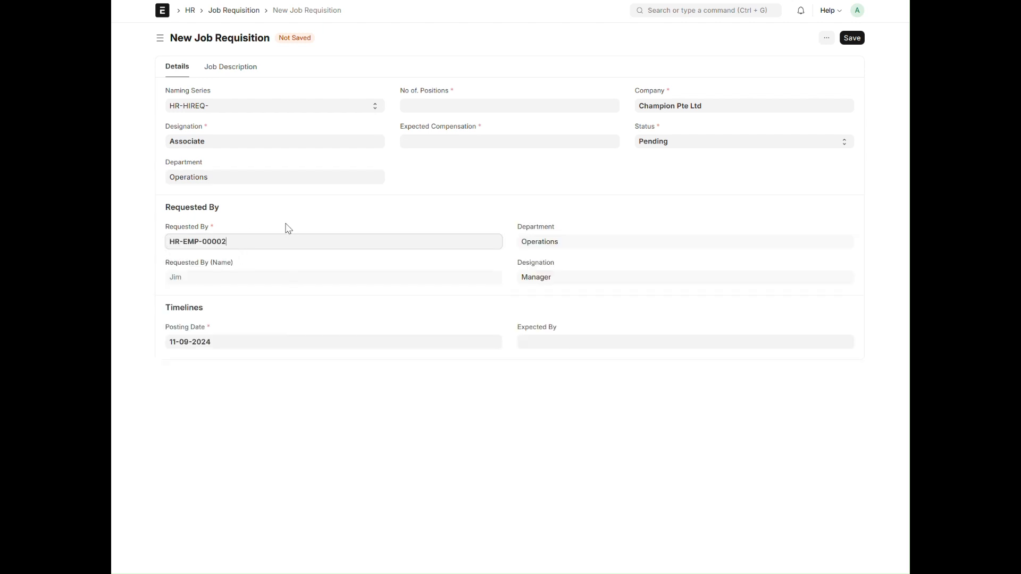
# Set the number of positions to 1 and the expected compensation to 3000, and try to save the requisition
pyautogui.click(440, 103)
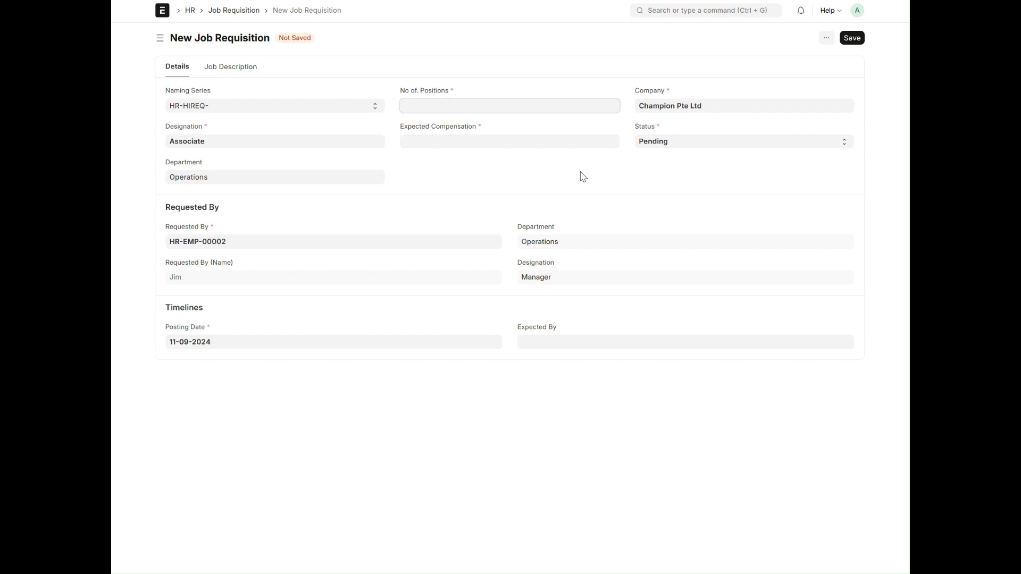
pyautogui.write('1')
pyautogui.click(497, 146)
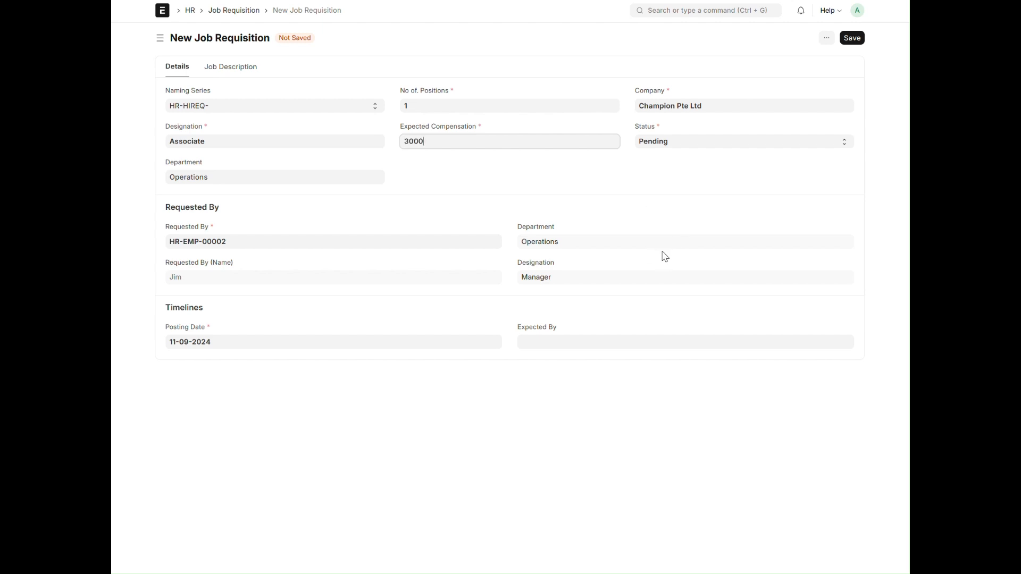
pyautogui.click(852, 38)
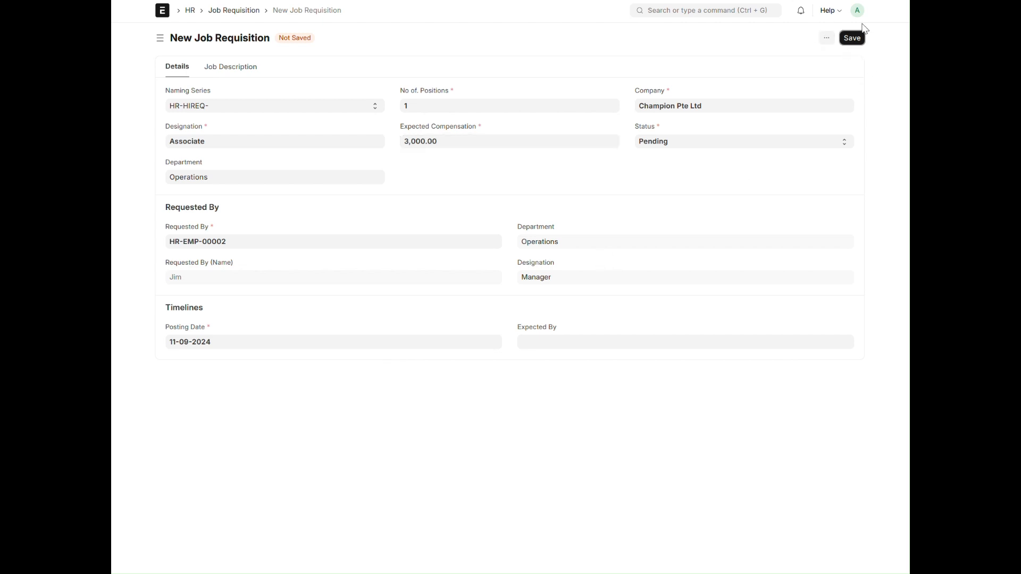
pyautogui.click(852, 38)
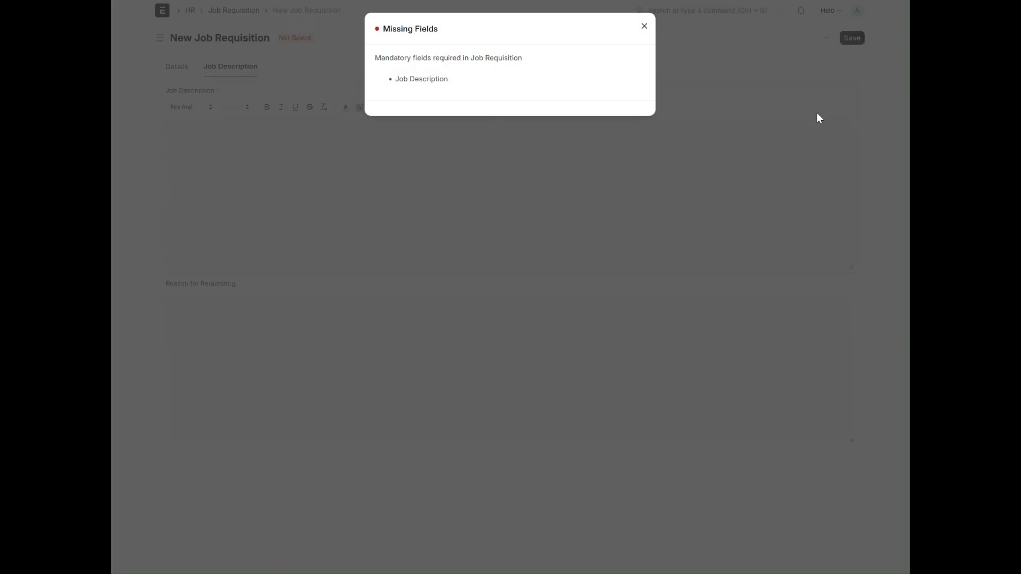
pyautogui.click(644, 27)
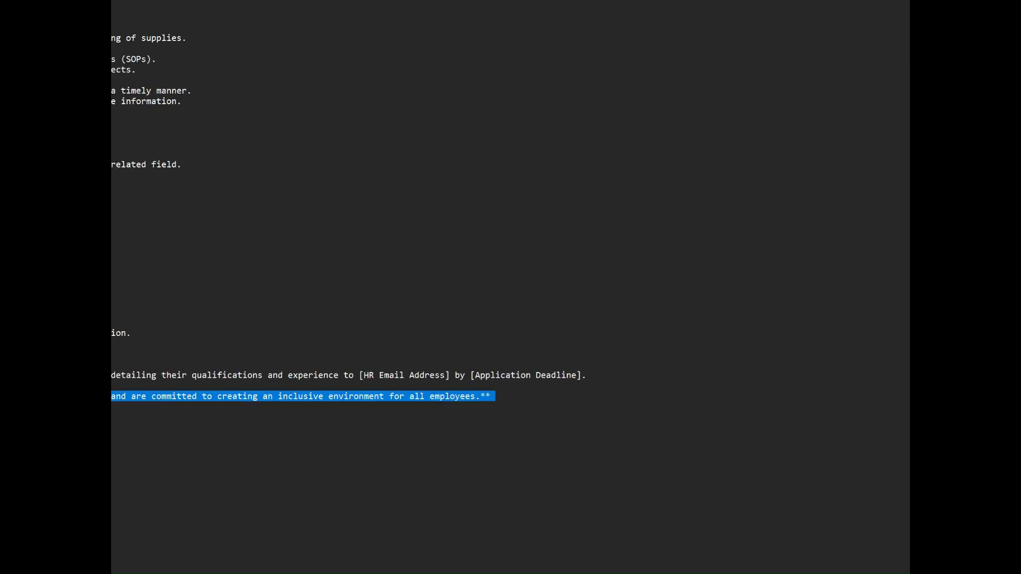
# Copy the prepared Operations Associate job description from the text editor into the requisition's Job Description field and save the requisition
pyautogui.moveTo(113, 11); pyautogui.dragTo(497, 407)
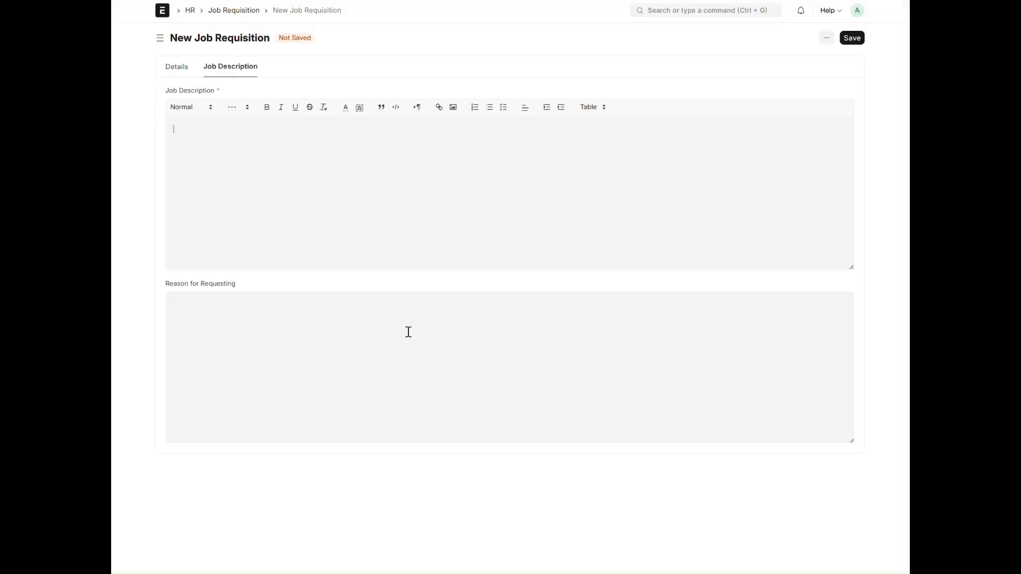
pyautogui.rightClick(346, 173)
pyautogui.click(388, 274)
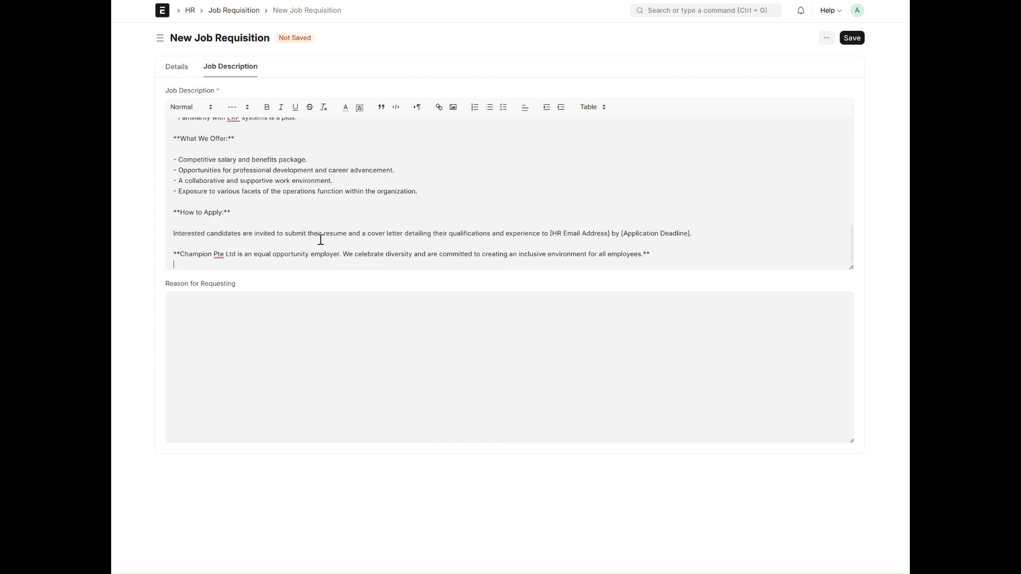
pyautogui.click(852, 38)
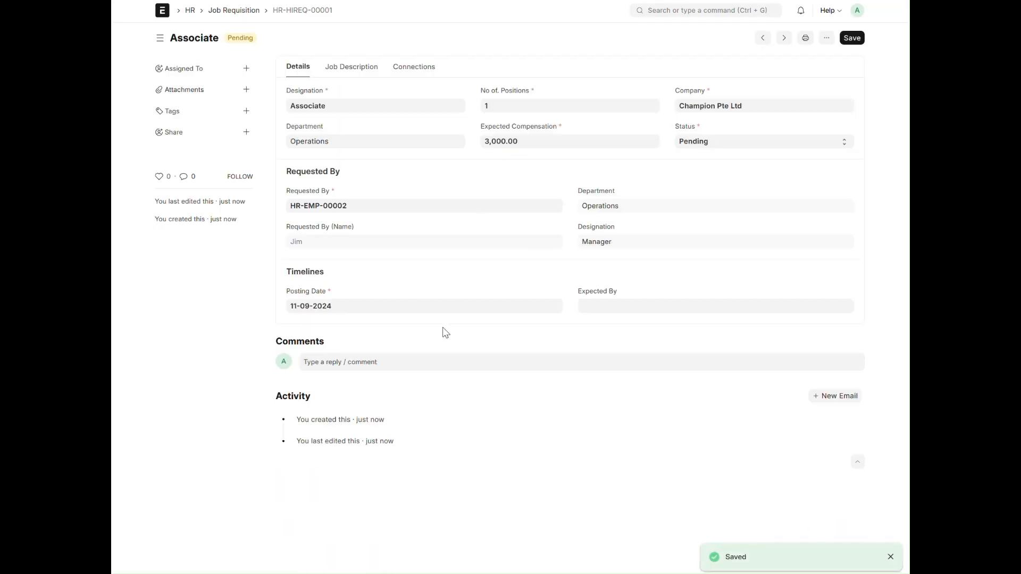
# Review the saved requisition and create a linked job opening titled Ops Associate from its connections
pyautogui.click(344, 69)
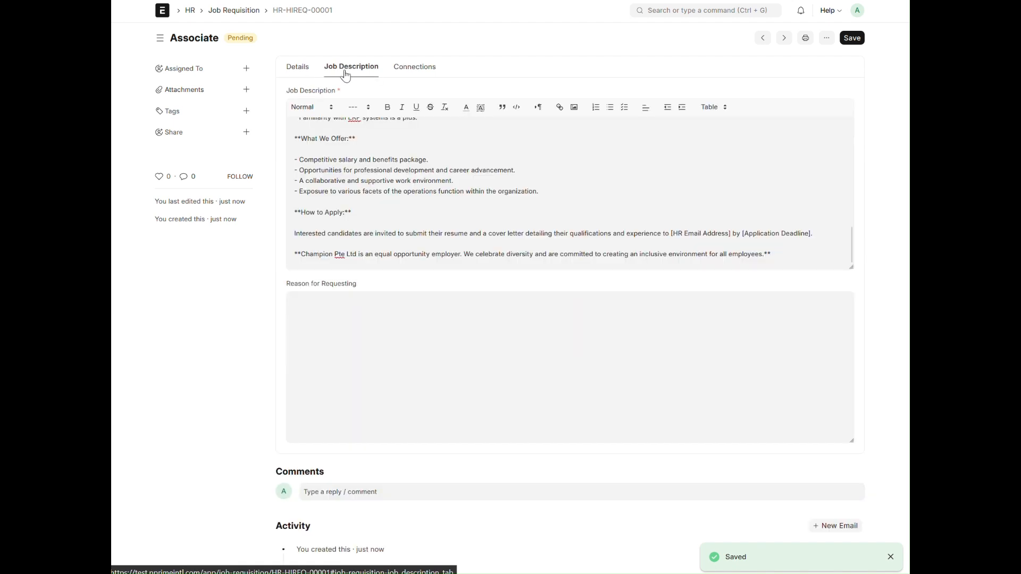
pyautogui.click(293, 73)
pyautogui.click(341, 75)
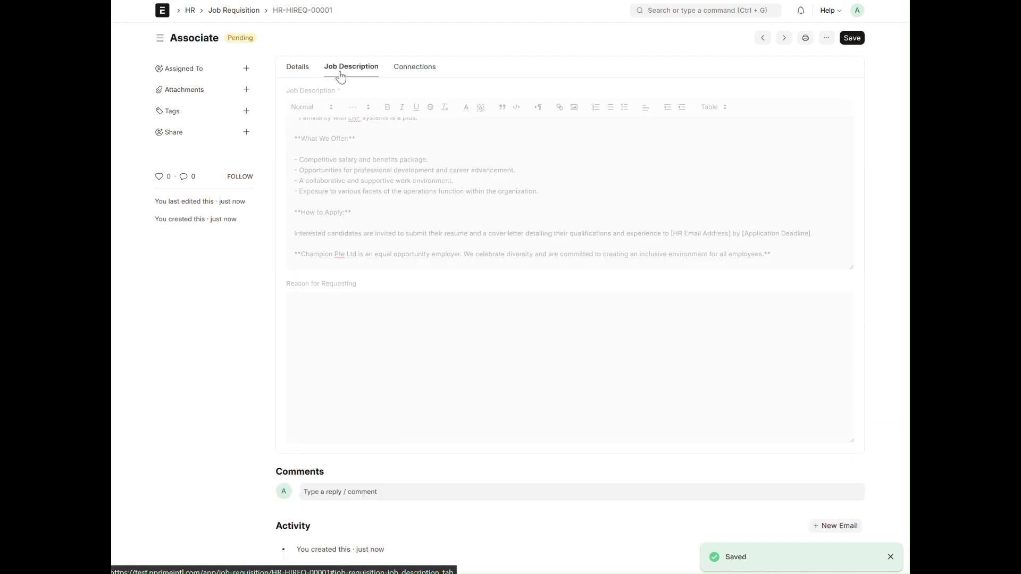
pyautogui.click(411, 68)
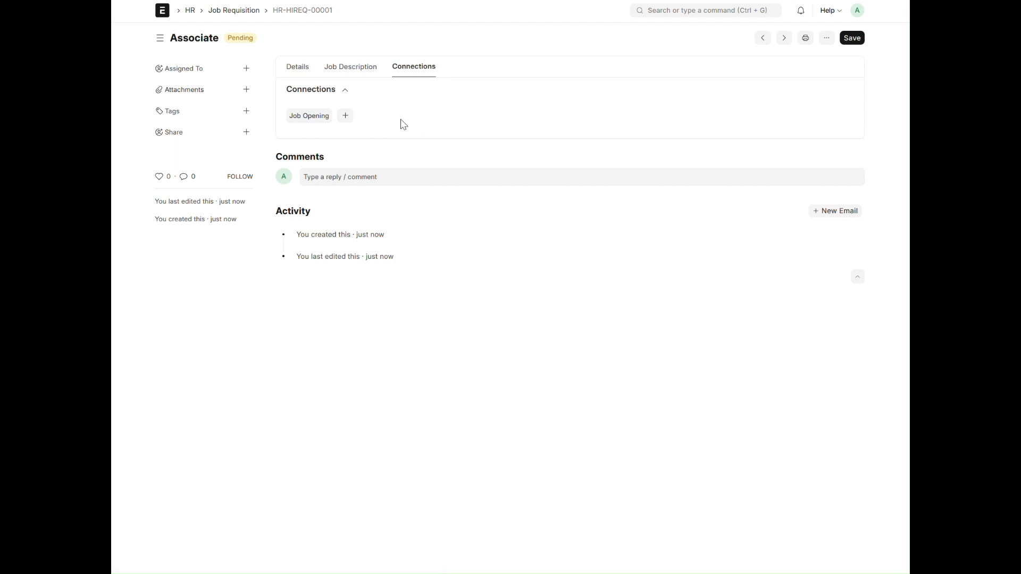
pyautogui.click(346, 115)
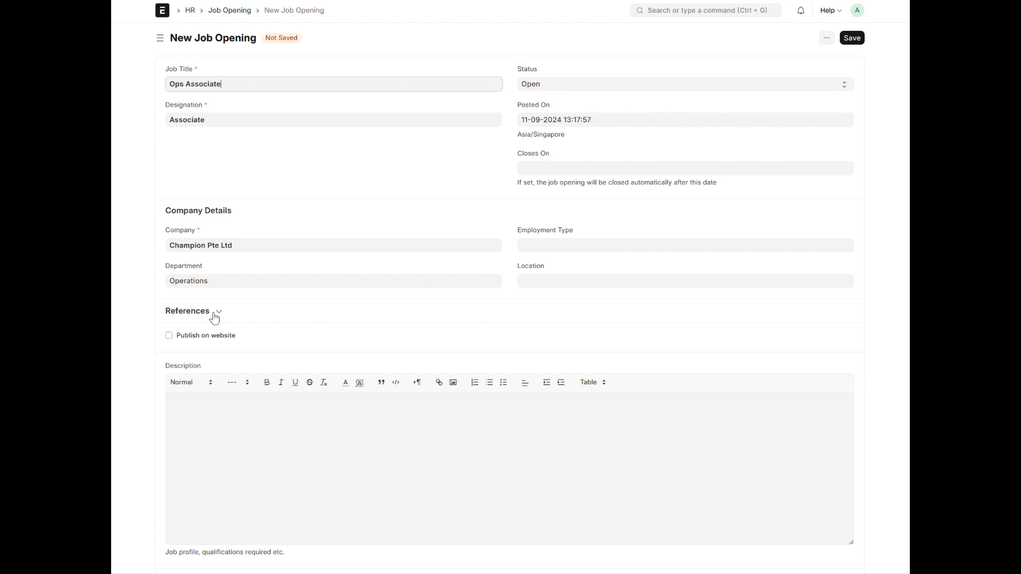
# Paste the copied job description into the job opening's Description field and save the opening
pyautogui.click(244, 422)
pyautogui.rightClick(246, 423)
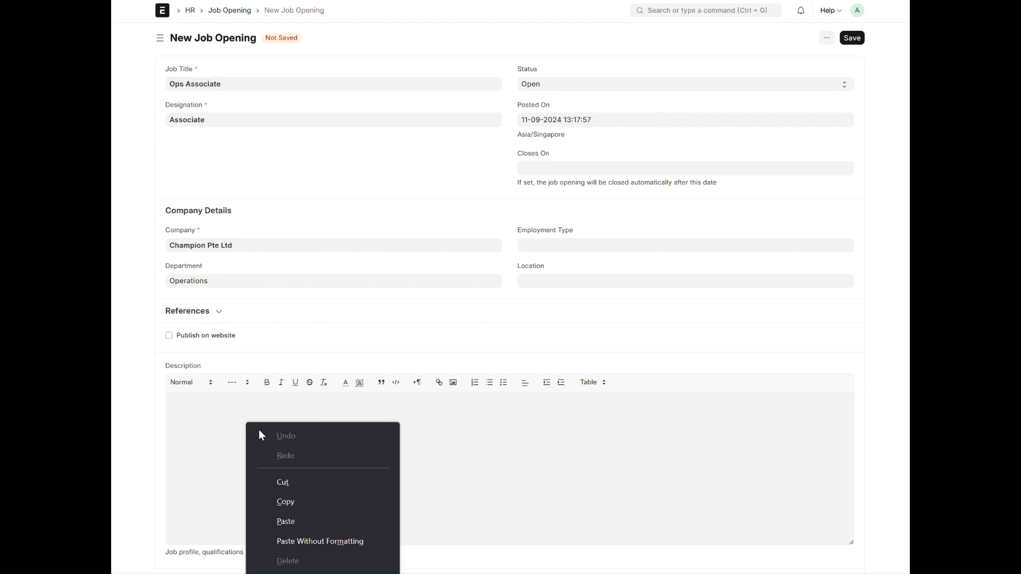
pyautogui.click(298, 522)
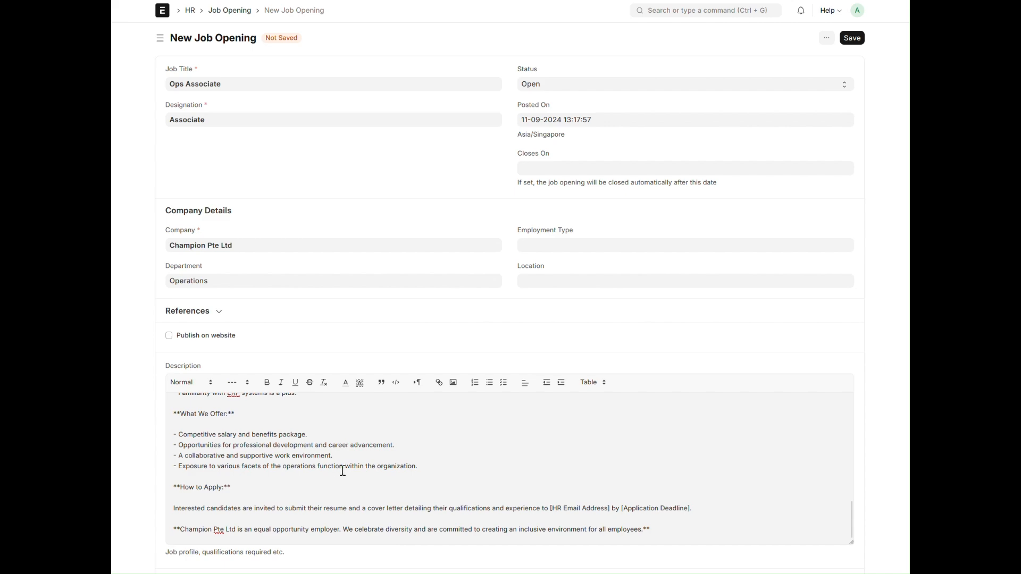
pyautogui.scroll(10, 347, 466)
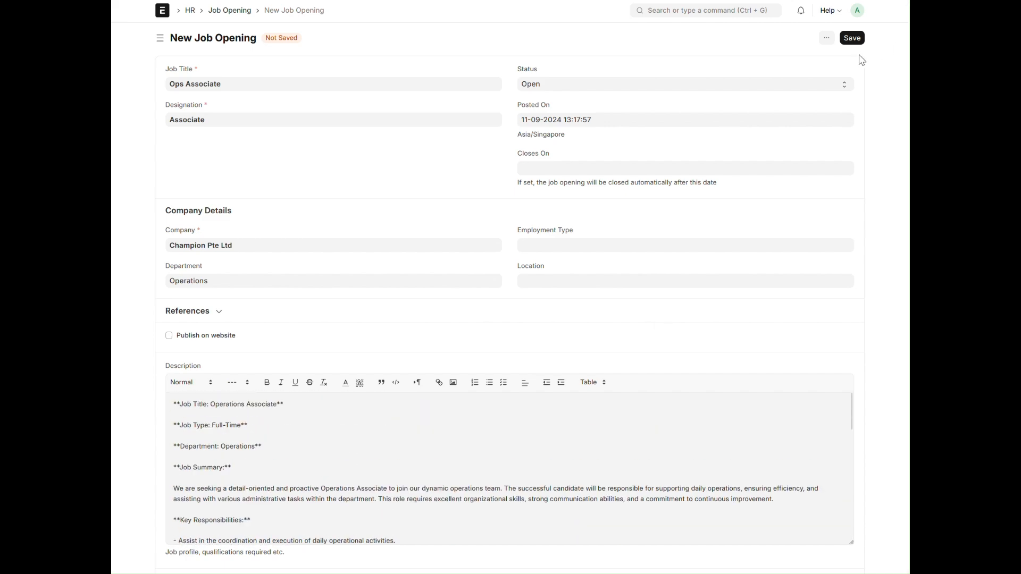
pyautogui.click(852, 38)
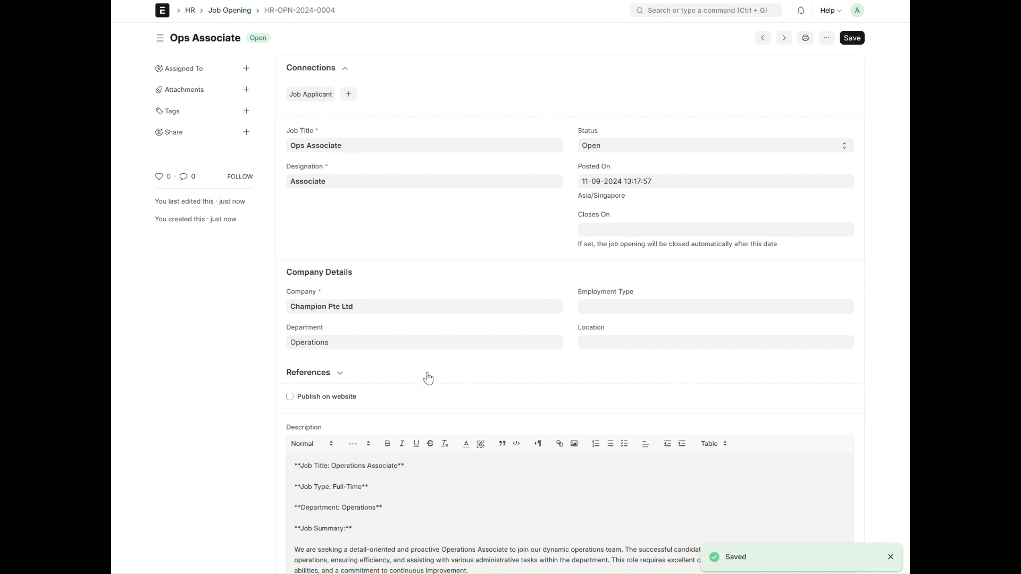
# Enable Publish on website for the Ops Associate job opening and save the change
pyautogui.scroll(-2, 426, 375)
pyautogui.click(290, 309)
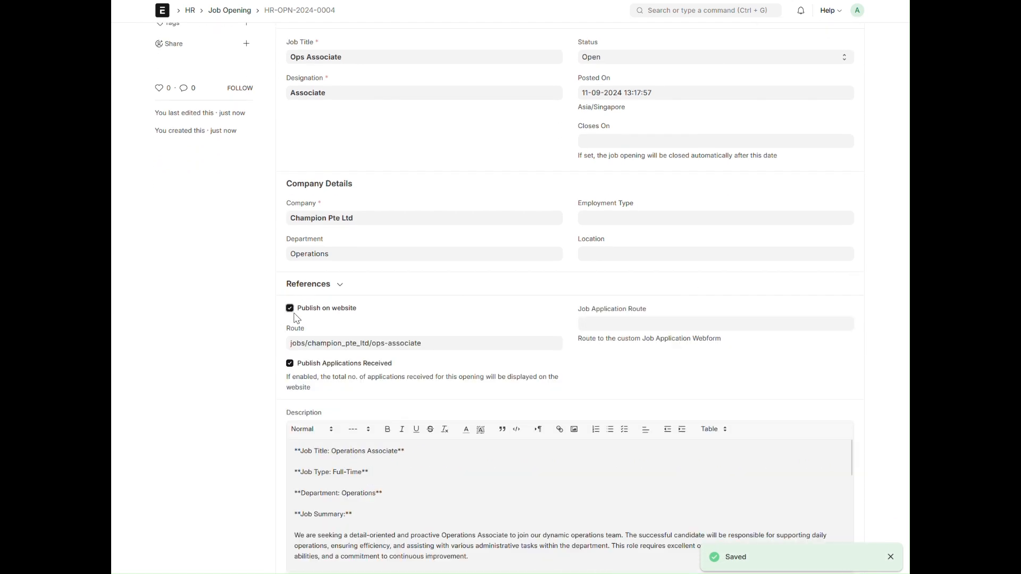
pyautogui.scroll(2, 503, 339)
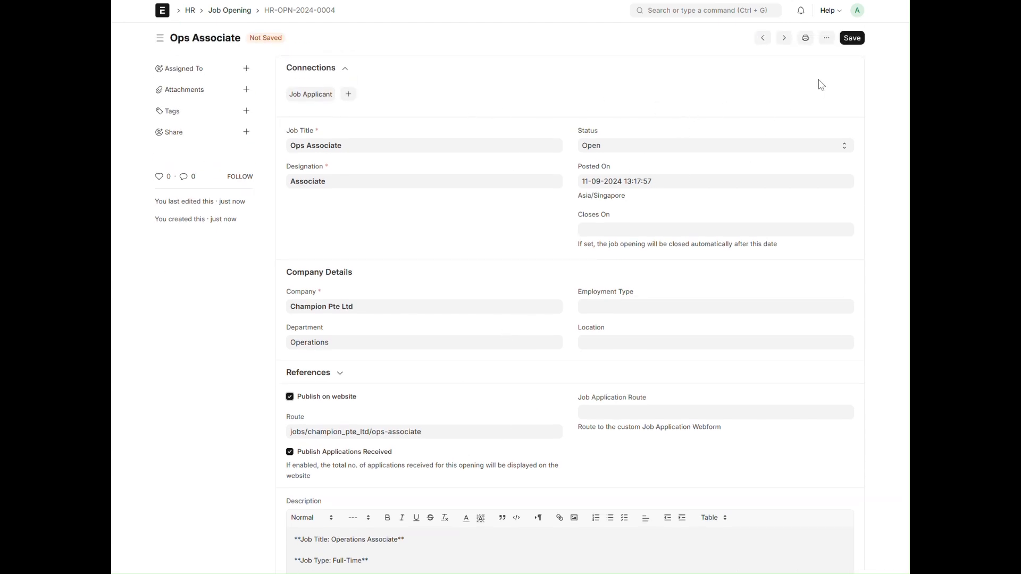
pyautogui.click(853, 38)
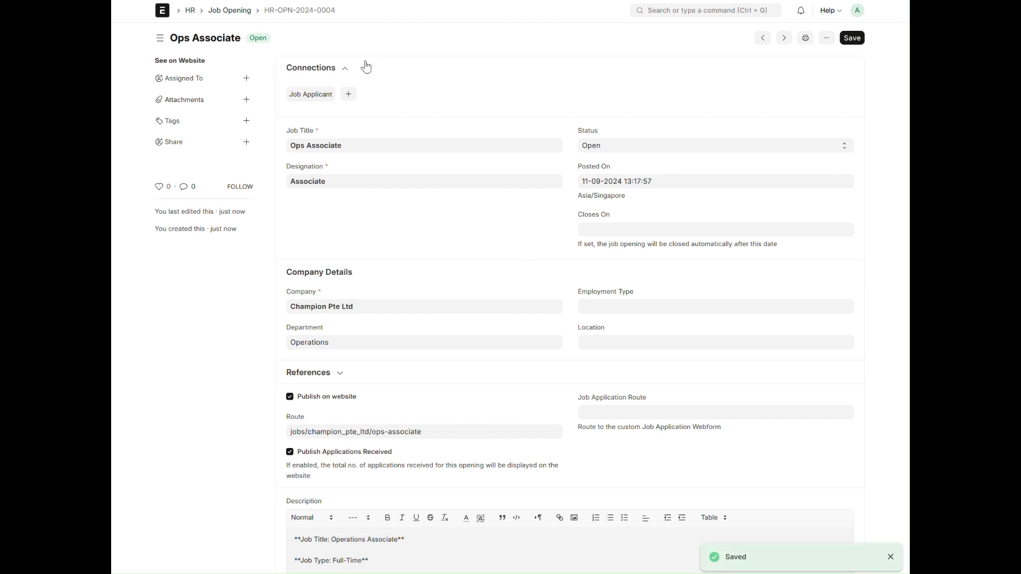
# Open the Ops Associate posting on the website's Job Openings page and read through its description
pyautogui.click(327, 0)
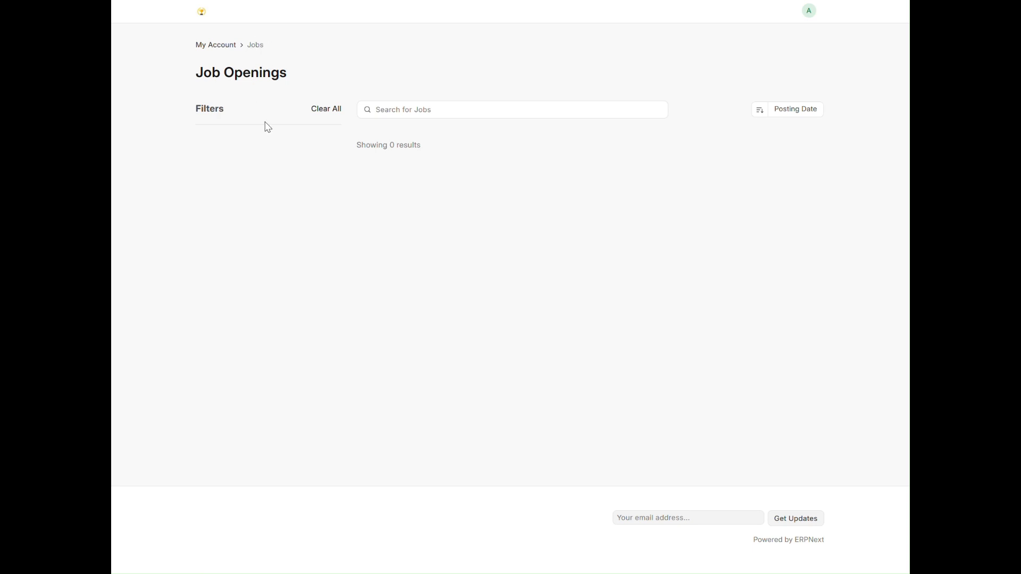
pyautogui.click(197, 0)
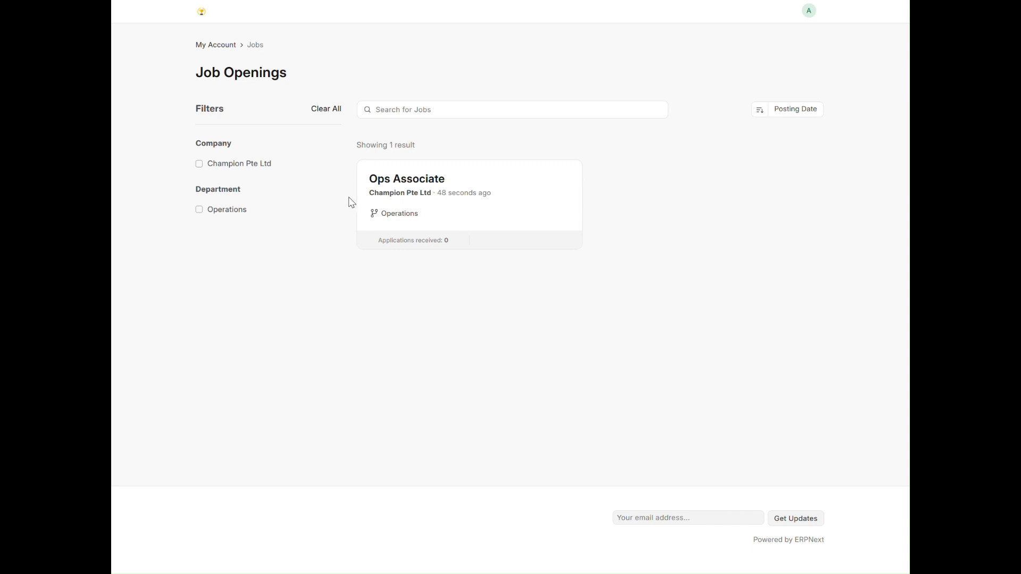
pyautogui.click(408, 189)
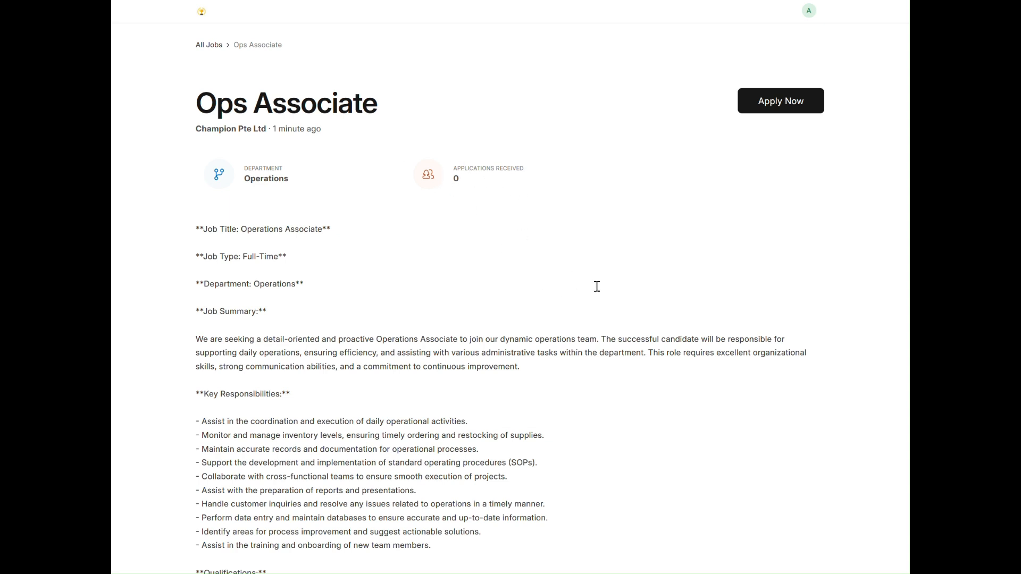
pyautogui.scroll(-5, 424, 347)
pyautogui.scroll(3, 424, 348)
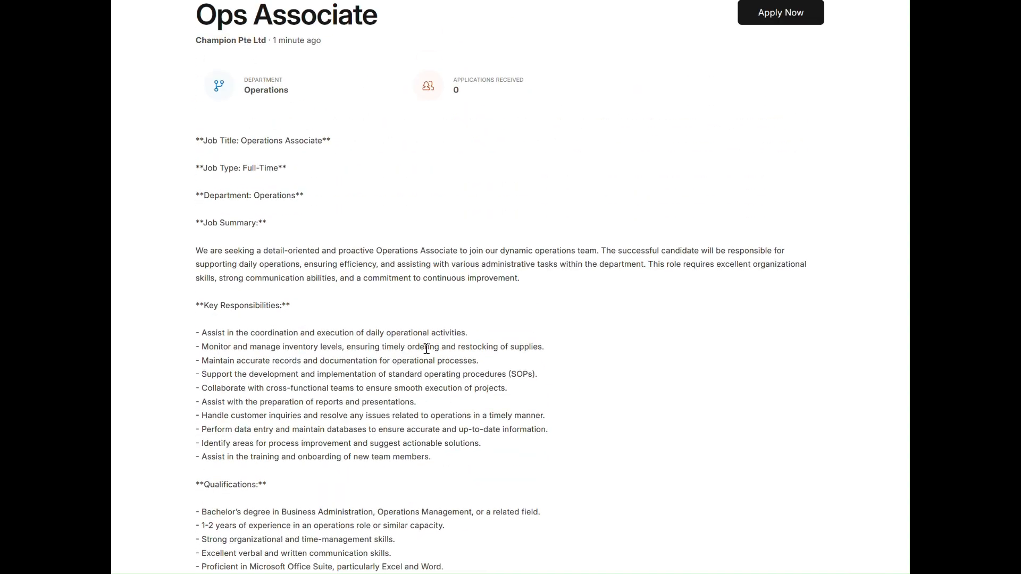
pyautogui.scroll(-7, 425, 349)
pyautogui.scroll(8, 428, 351)
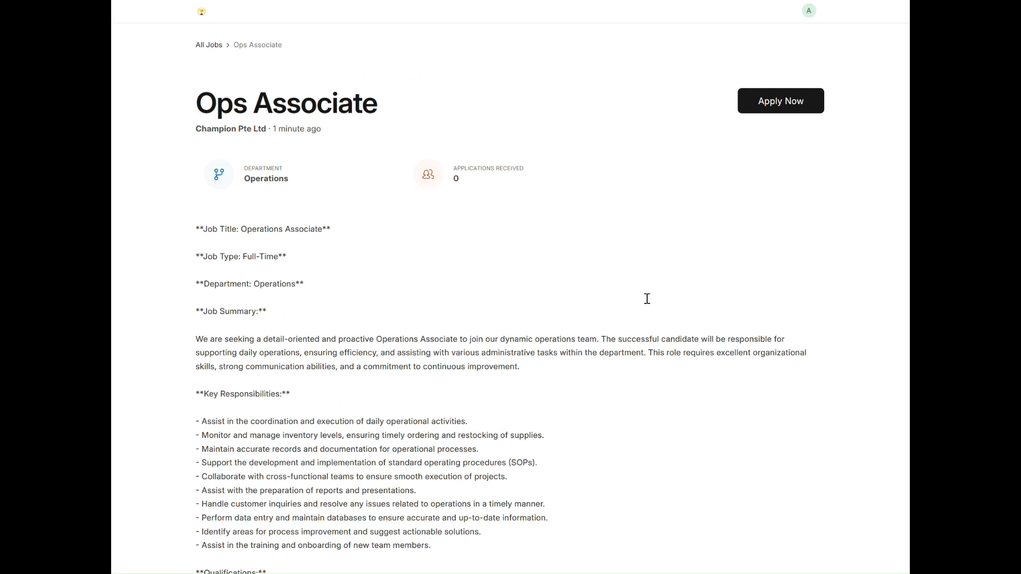
# Apply for the Ops Associate job with the applicant's name and email address, and submit the application
pyautogui.click(784, 109)
pyautogui.click(465, 187)
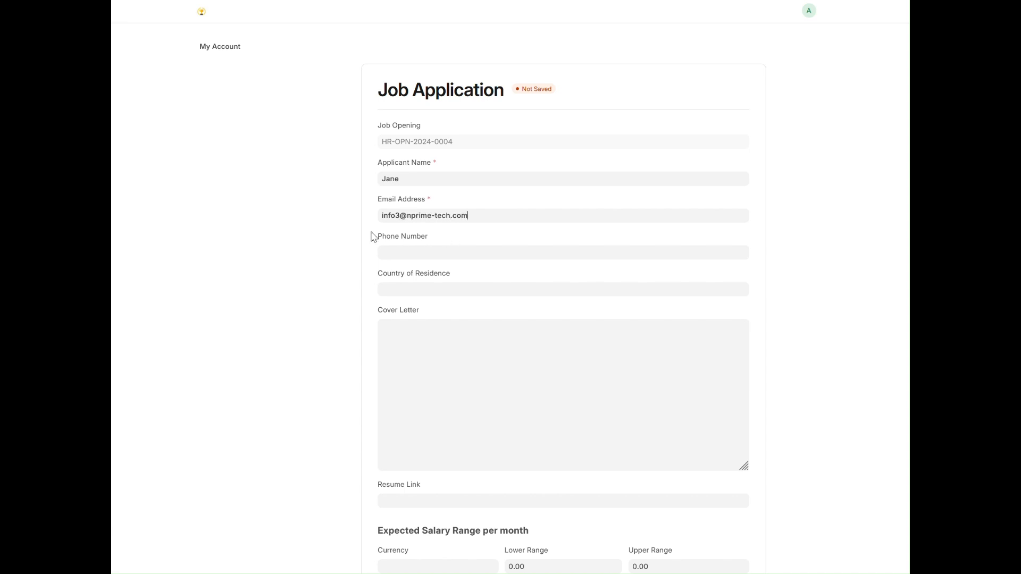
pyautogui.scroll(-3, 385, 404)
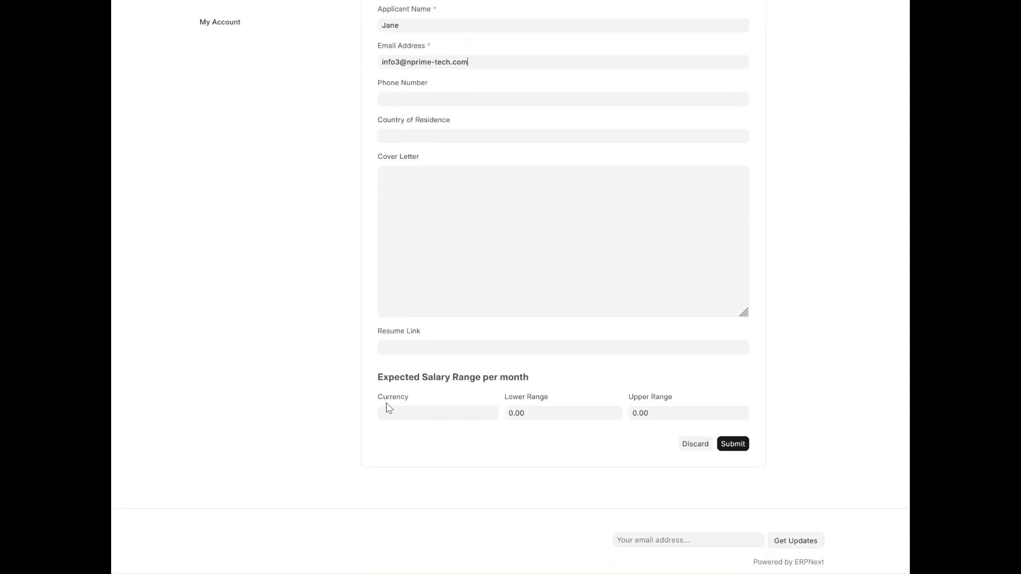
pyautogui.scroll(3, 388, 408)
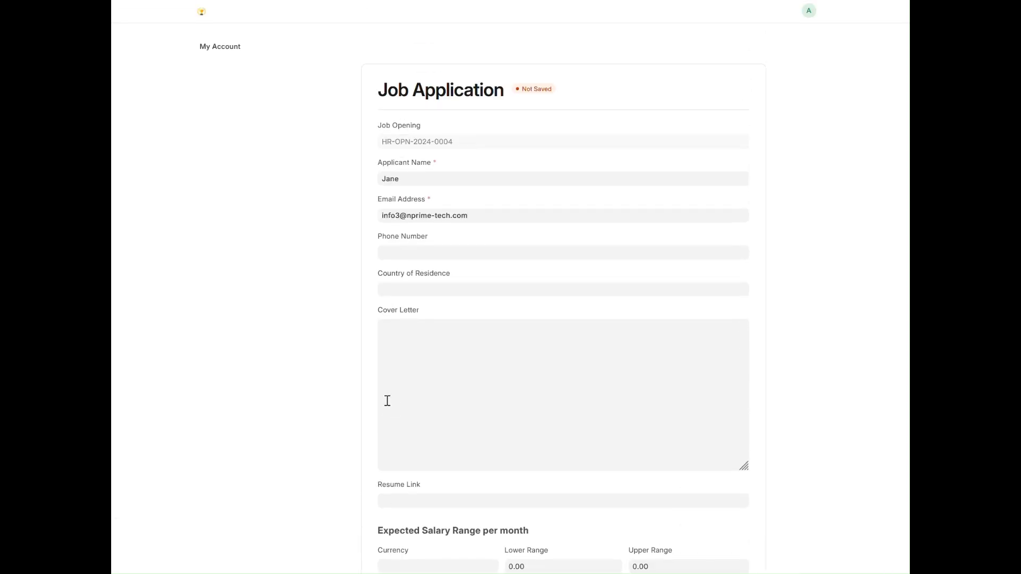
pyautogui.scroll(-3, 388, 403)
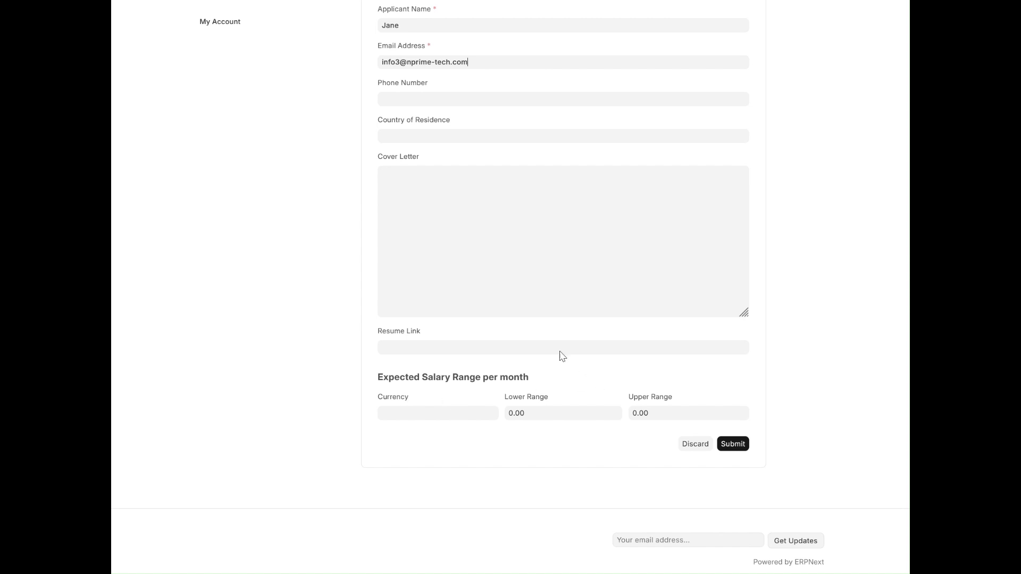
pyautogui.click(733, 444)
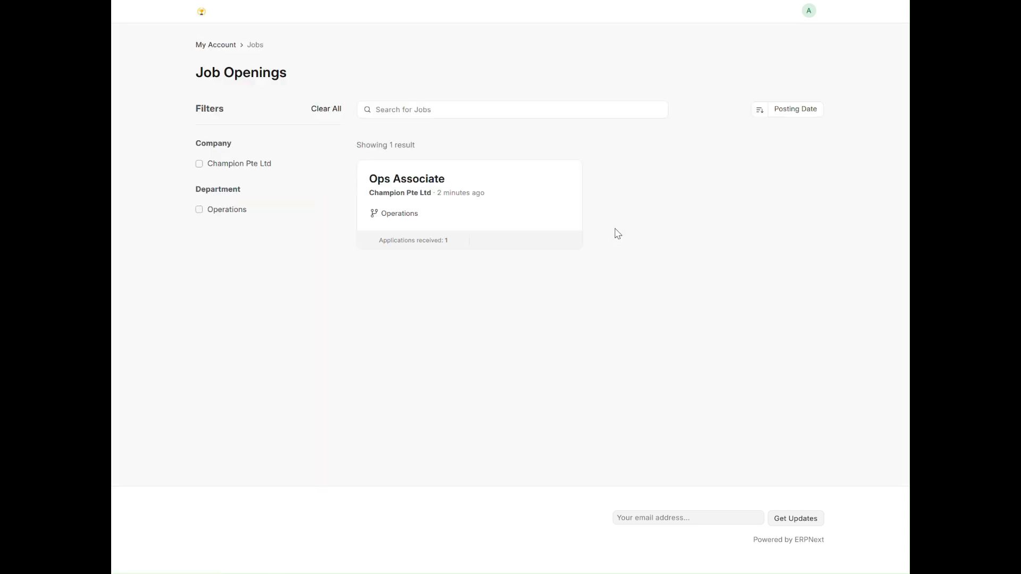
# Return to the Ops Associate job opening, reload it and open the new applicant's record from its connections
pyautogui.hotkey('ctrl', 'shift', 'Tab')
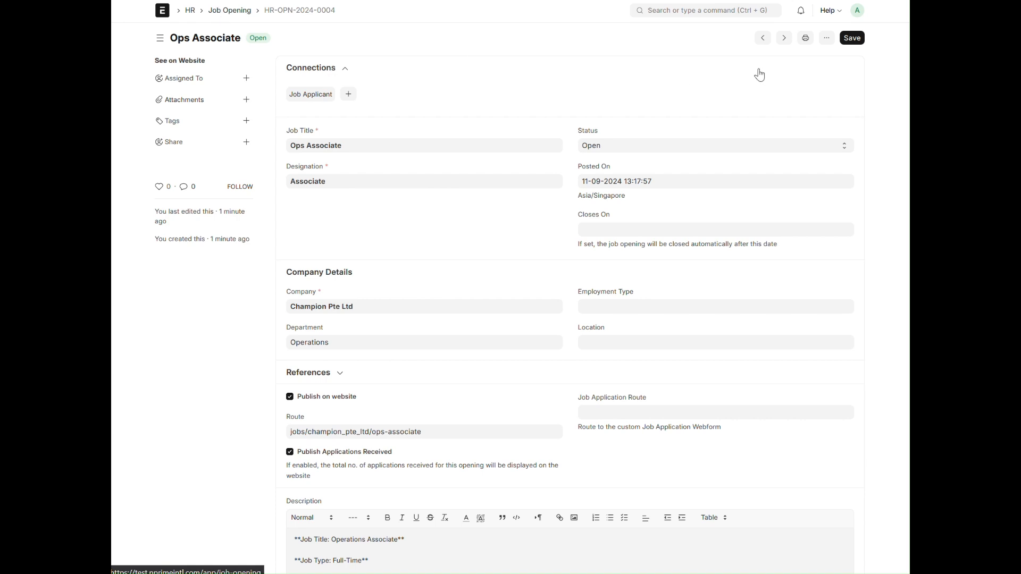
pyautogui.press('F5')
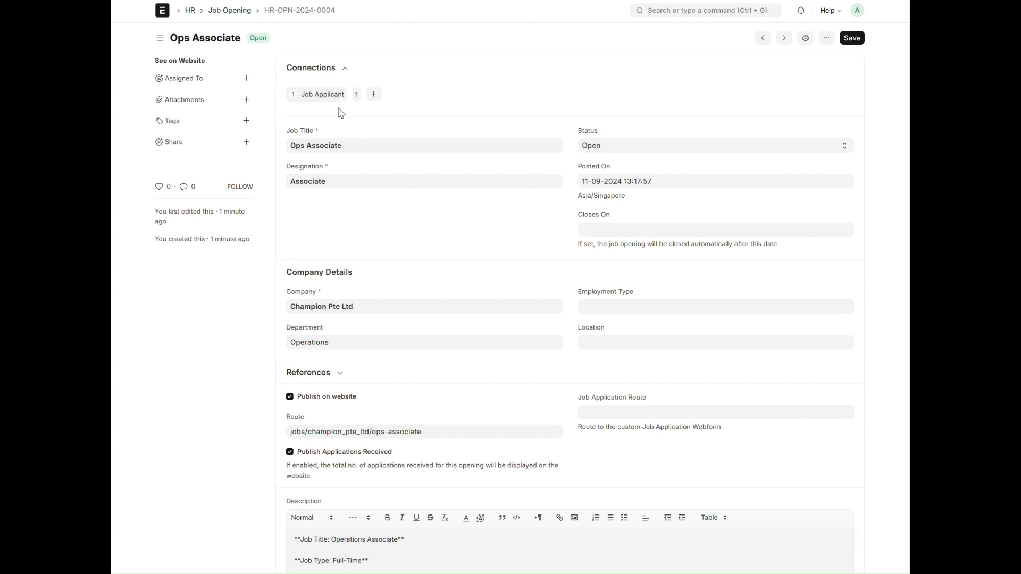
pyautogui.click(331, 96)
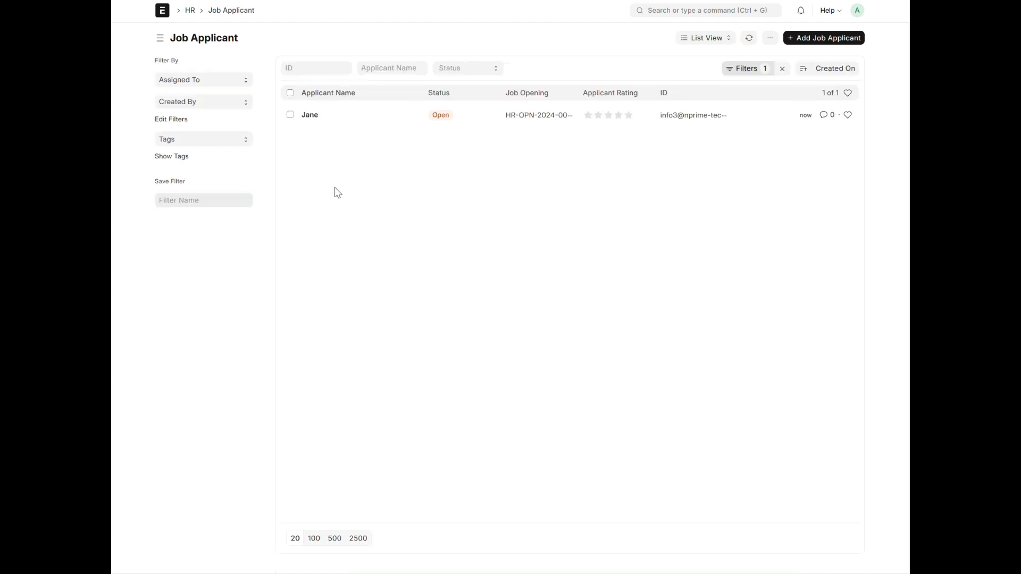
pyautogui.click(315, 116)
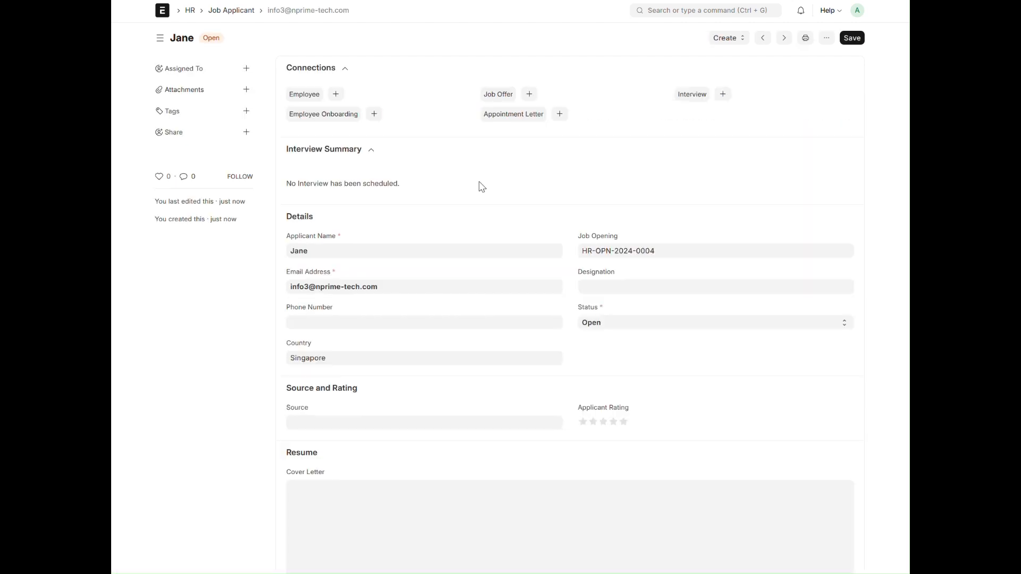
# Set the job applicant's designation to Associate and save the record
pyautogui.click(605, 285)
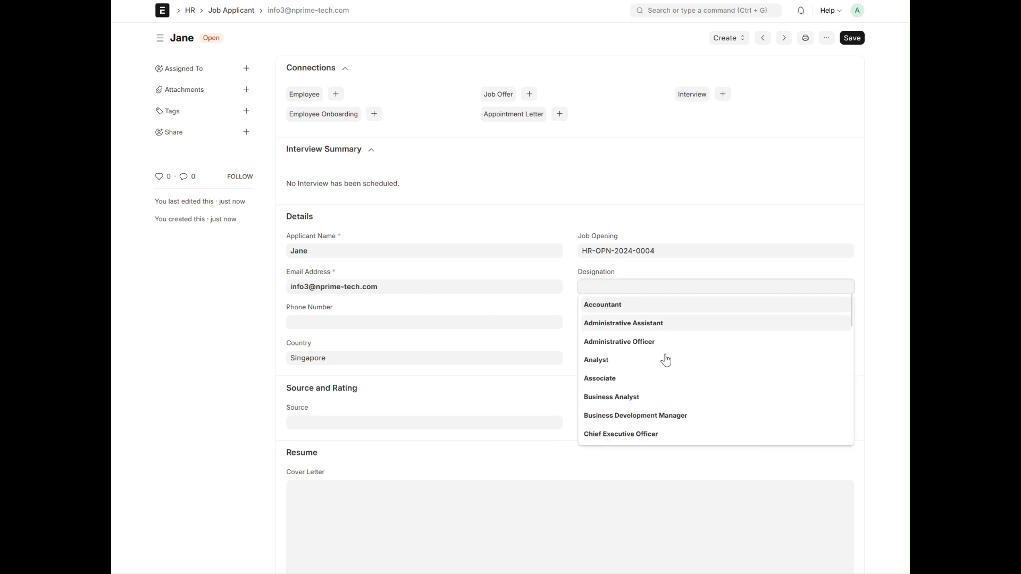
pyautogui.click(612, 381)
pyautogui.click(648, 182)
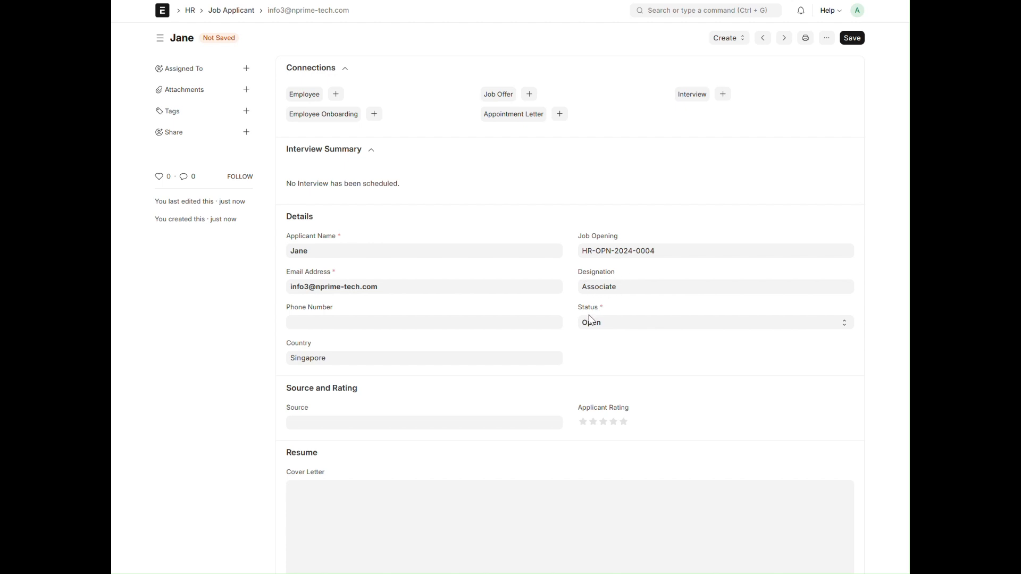
pyautogui.click(852, 38)
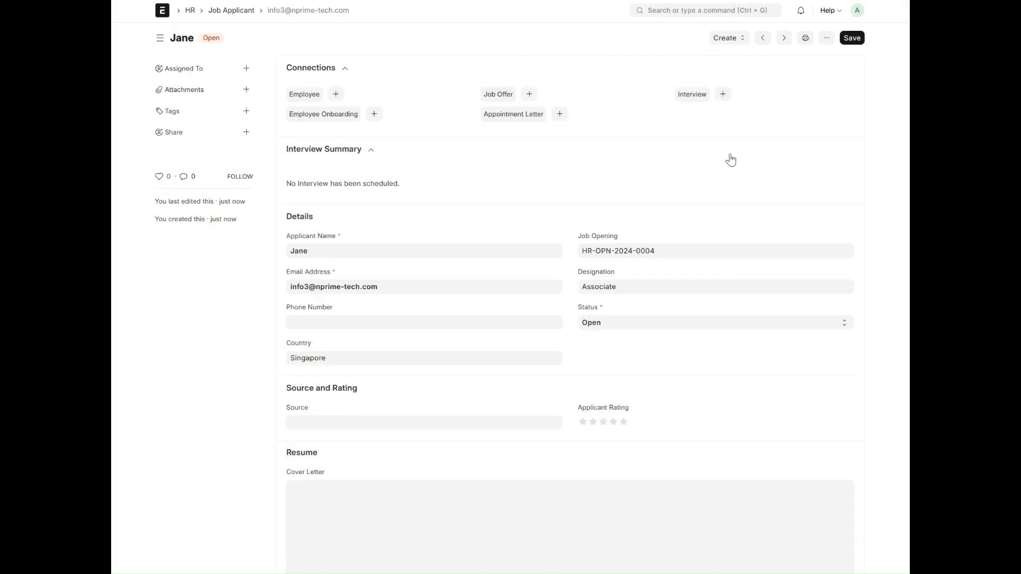
# Create an interview for the applicant using the Ops Associate Interview round
pyautogui.click(731, 39)
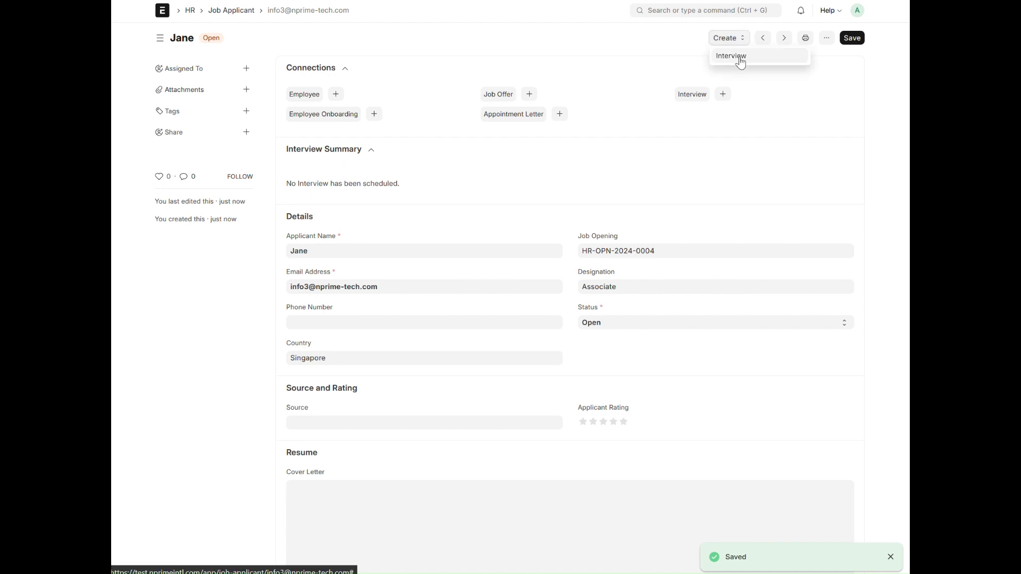
pyautogui.click(741, 61)
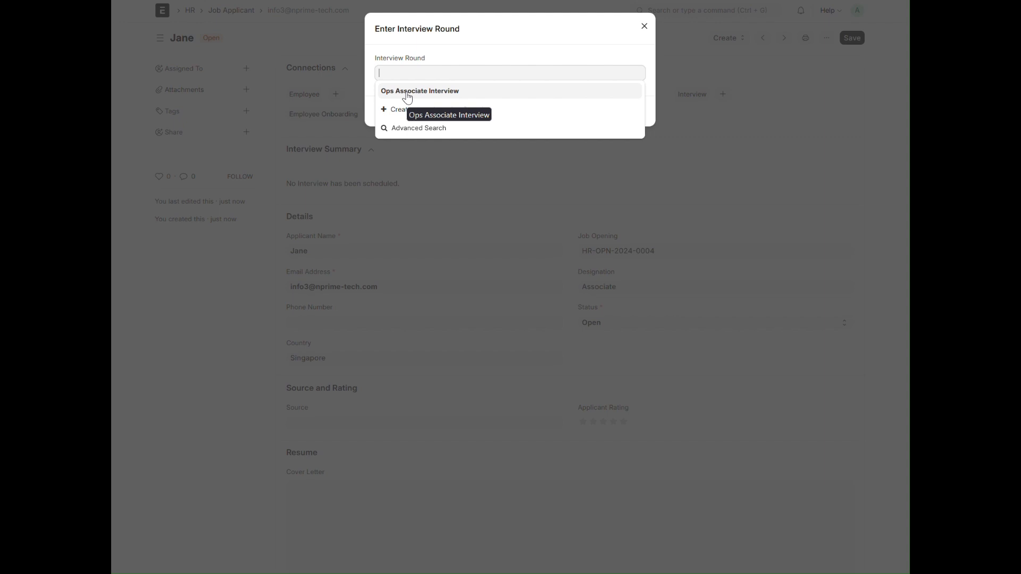
pyautogui.click(408, 93)
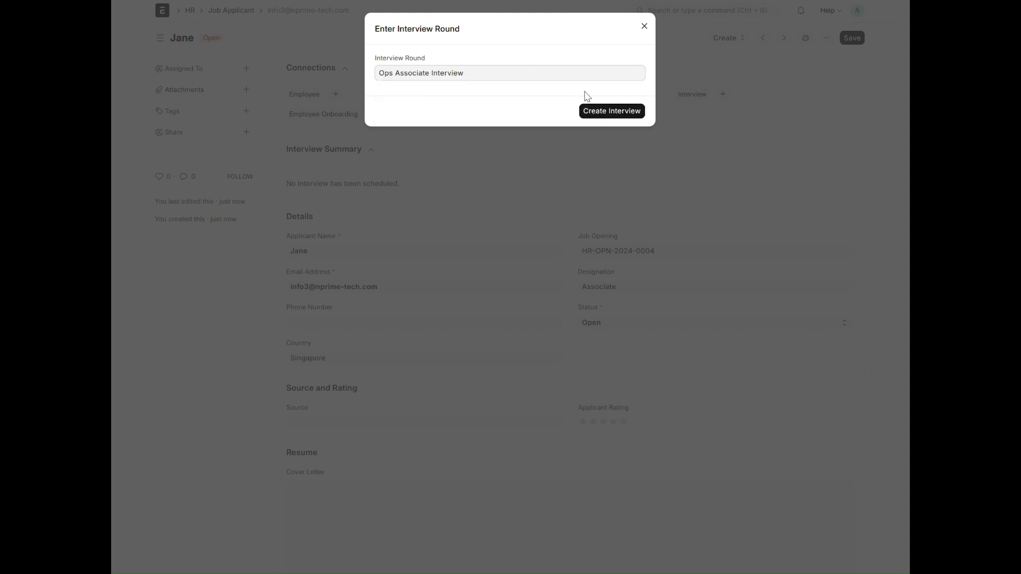
pyautogui.click(607, 111)
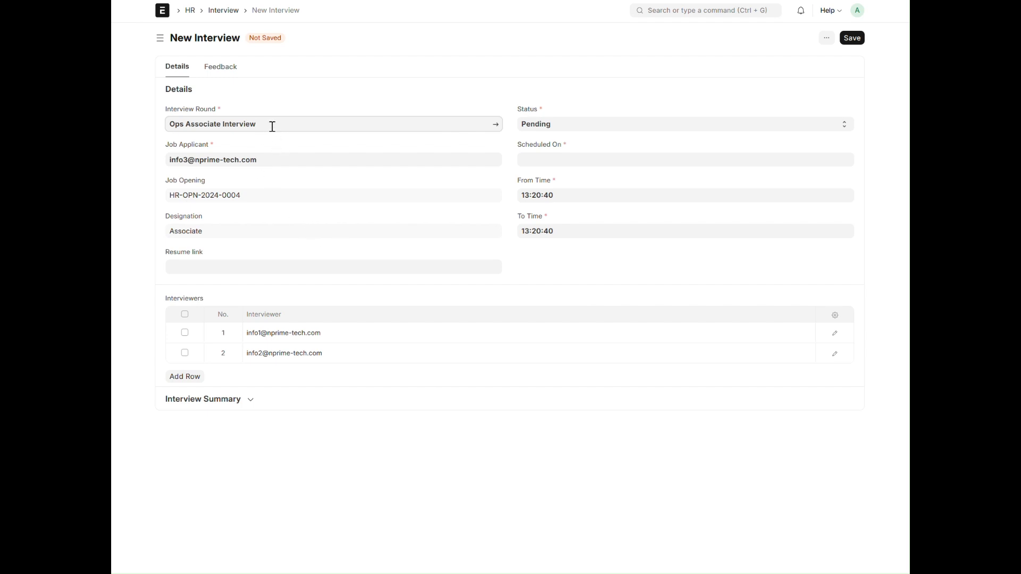
# Open the linked Ops Associate Interview round, set its expected average rating to three stars and save it
pyautogui.click(496, 125)
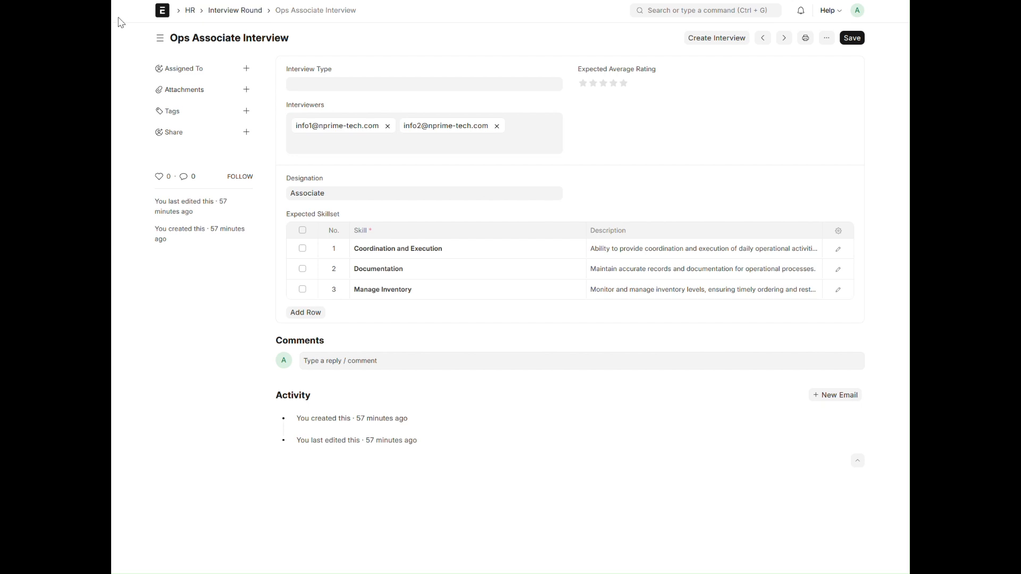
pyautogui.click(604, 84)
pyautogui.click(852, 38)
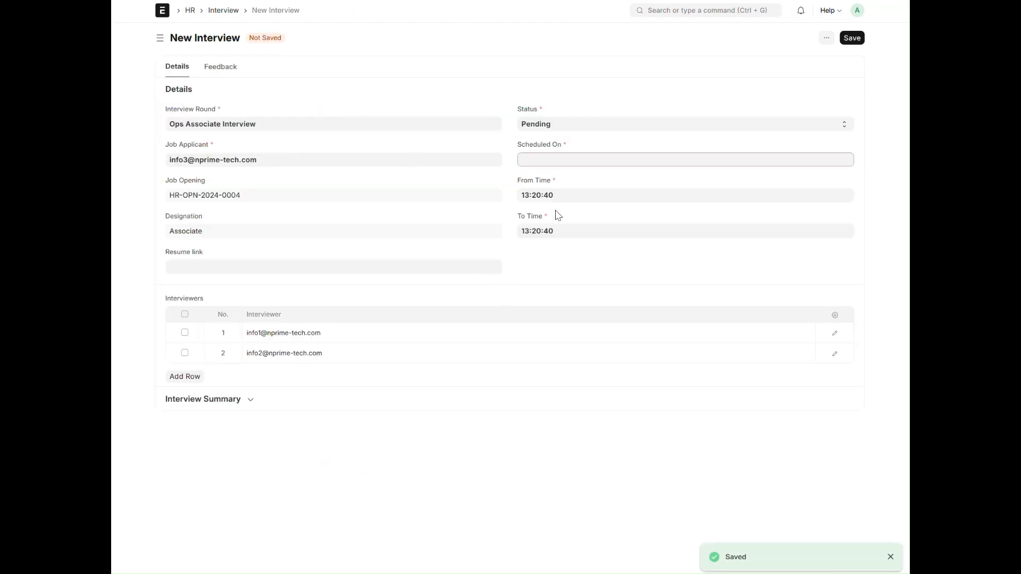
# Schedule the new interview on 11-09-2024 with To Time 15:20:40 and save it
pyautogui.click(557, 165)
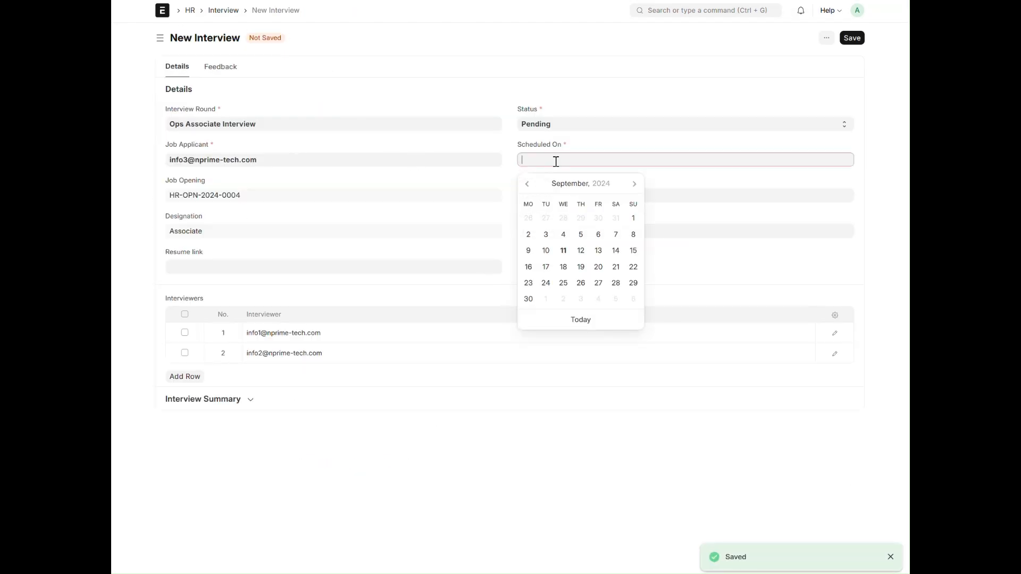
pyautogui.click(563, 251)
pyautogui.click(563, 234)
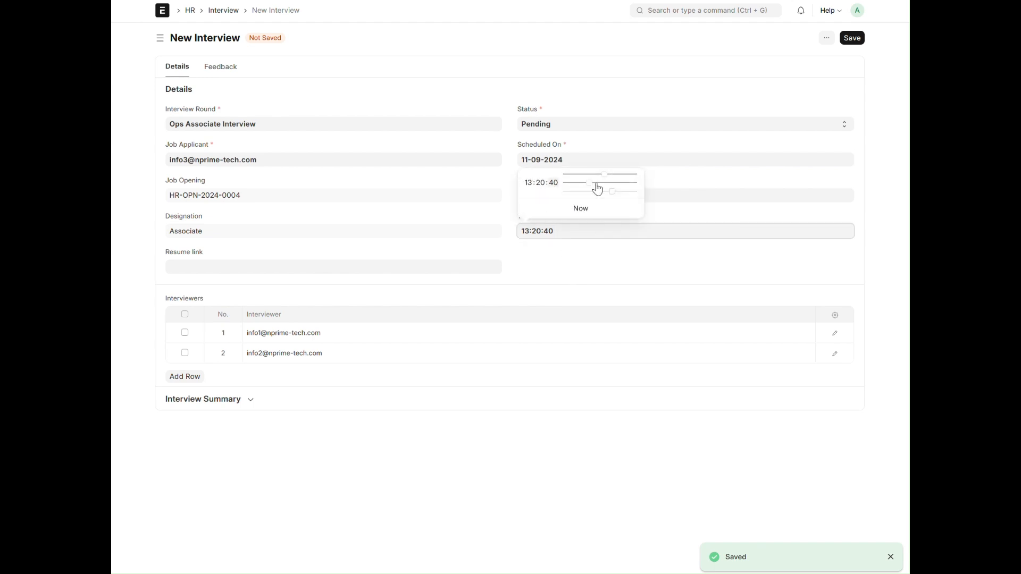
pyautogui.moveTo(606, 177); pyautogui.dragTo(611, 176)
pyautogui.click(869, 91)
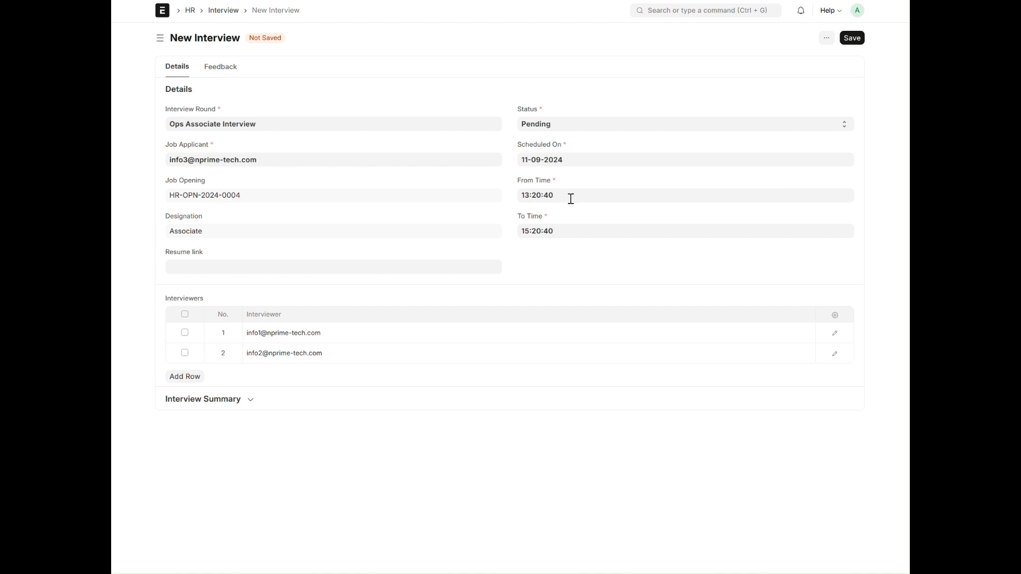
pyautogui.click(853, 38)
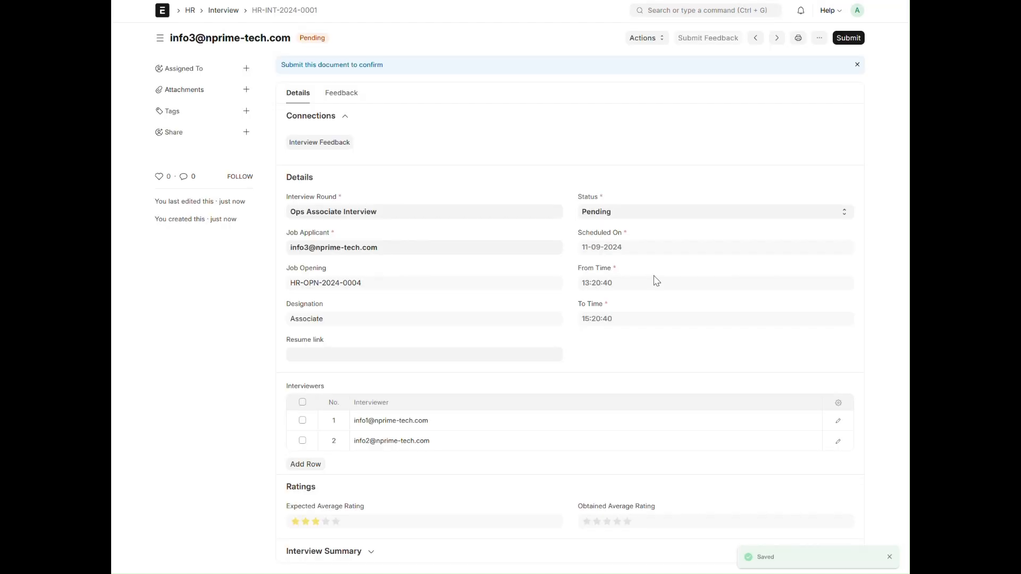
# Try to submit the pending interview and dismiss the resulting message
pyautogui.click(849, 38)
pyautogui.click(634, 92)
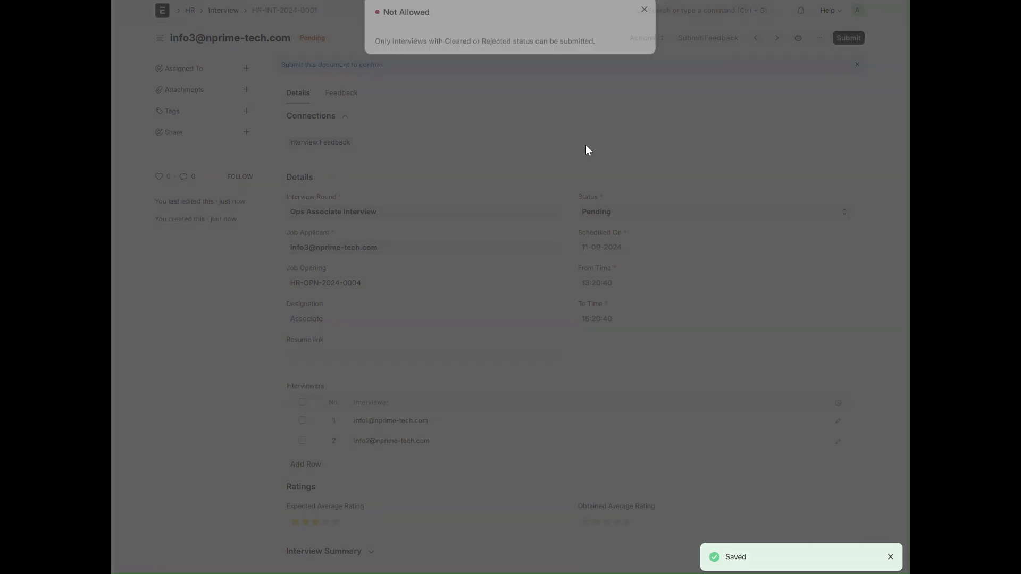
pyautogui.click(644, 27)
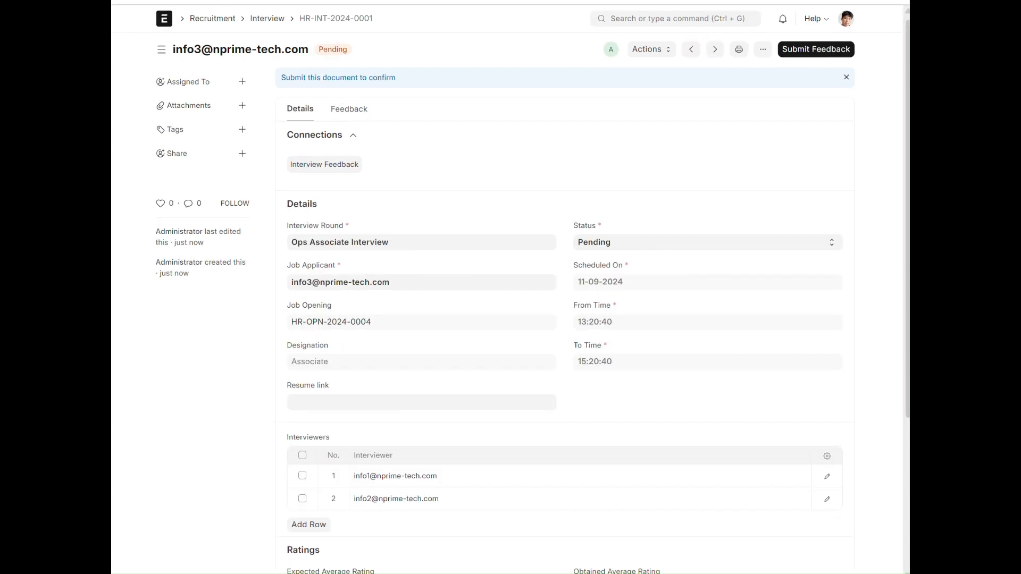
# Go to the interviewer's Recruitment workspace and open the pending interview listed for this week
pyautogui.click(236, 21)
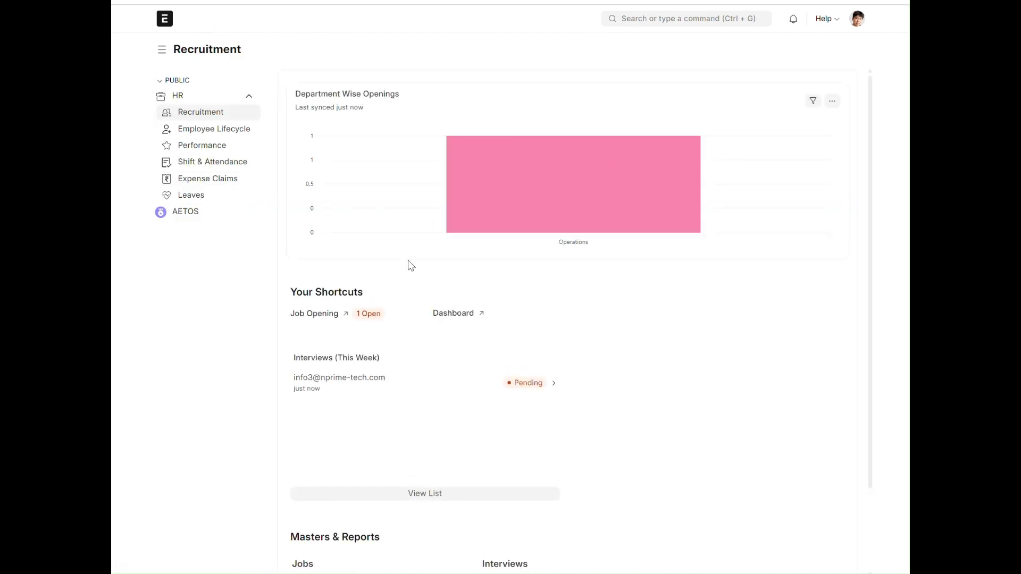
pyautogui.moveTo(566, 199)
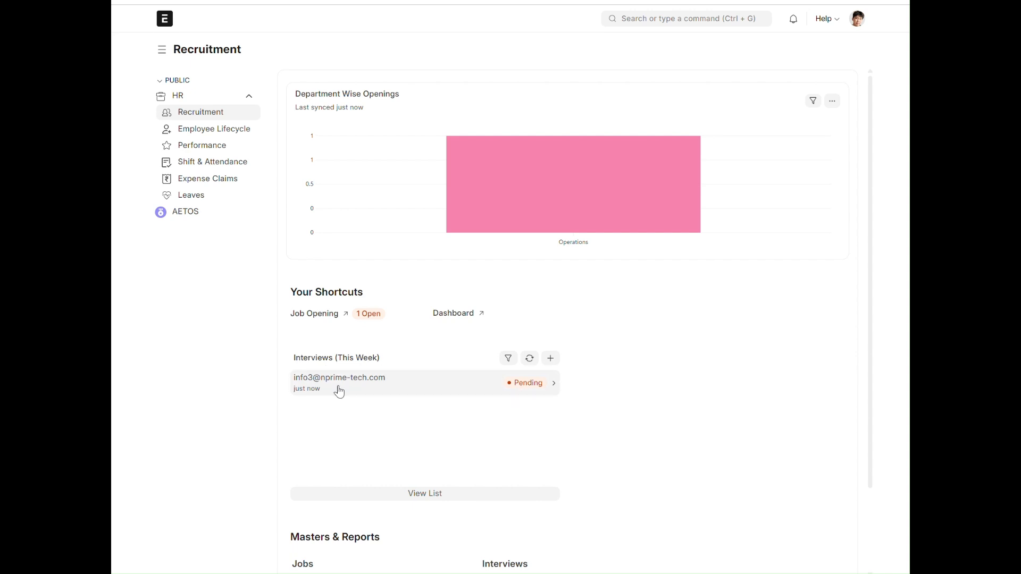
pyautogui.click(346, 391)
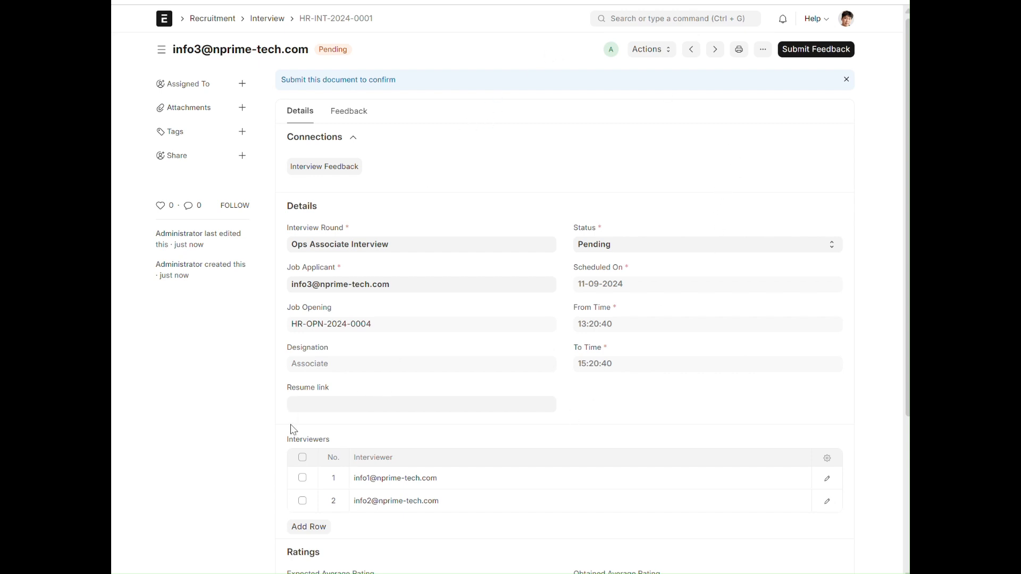
# Start the interview feedback and rate Coordination and Execution four stars, Documentation five stars and Manage Inventory three stars
pyautogui.click(818, 49)
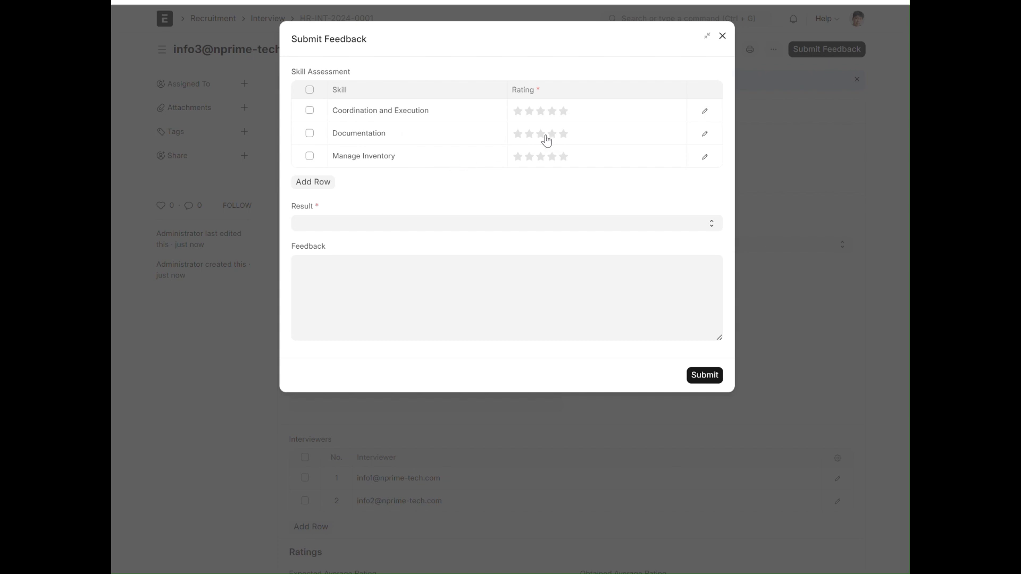
pyautogui.click(556, 116)
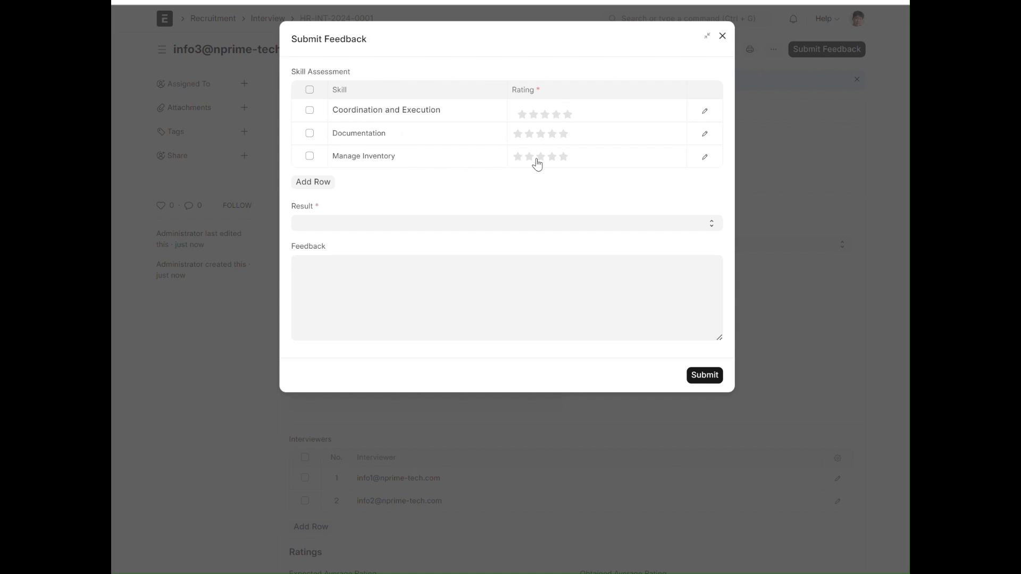
pyautogui.click(556, 114)
pyautogui.click(567, 138)
pyautogui.click(569, 139)
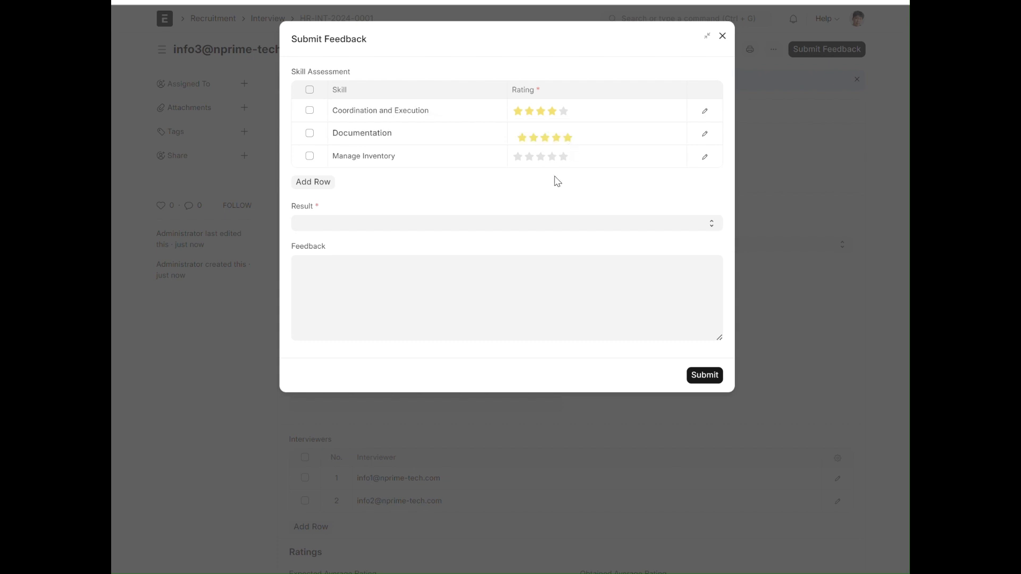
pyautogui.click(543, 163)
pyautogui.click(547, 162)
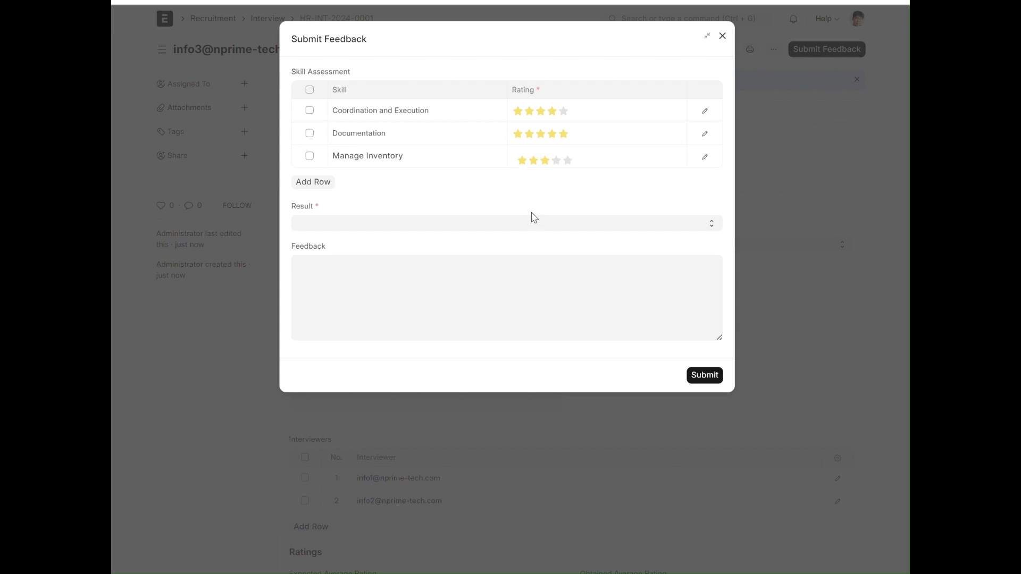
# Set the feedback result to Cleared, write that the applicant is suitable to fulfil this job requirement, and submit the feedback
pyautogui.click(444, 225)
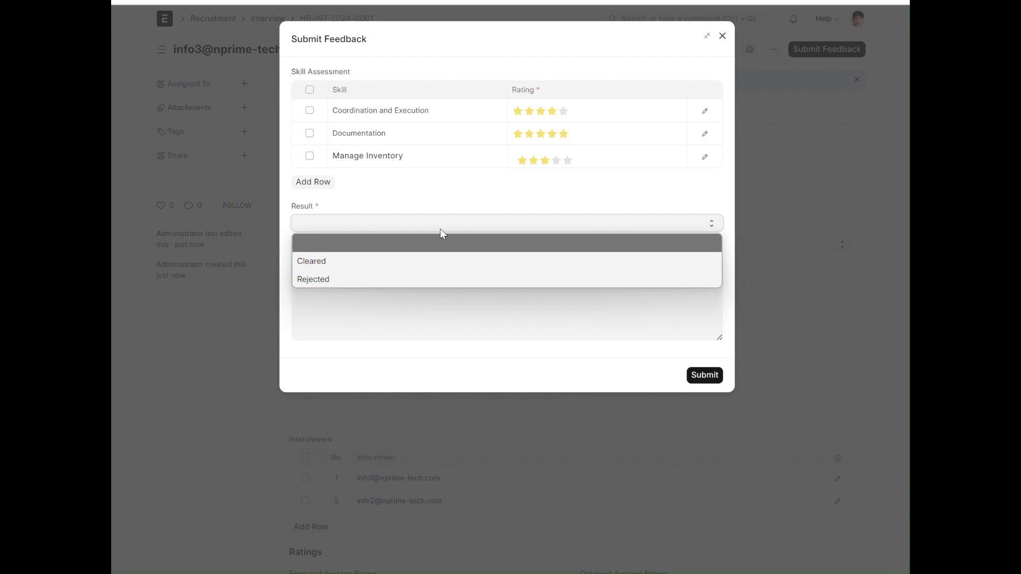
pyautogui.click(442, 262)
pyautogui.click(409, 328)
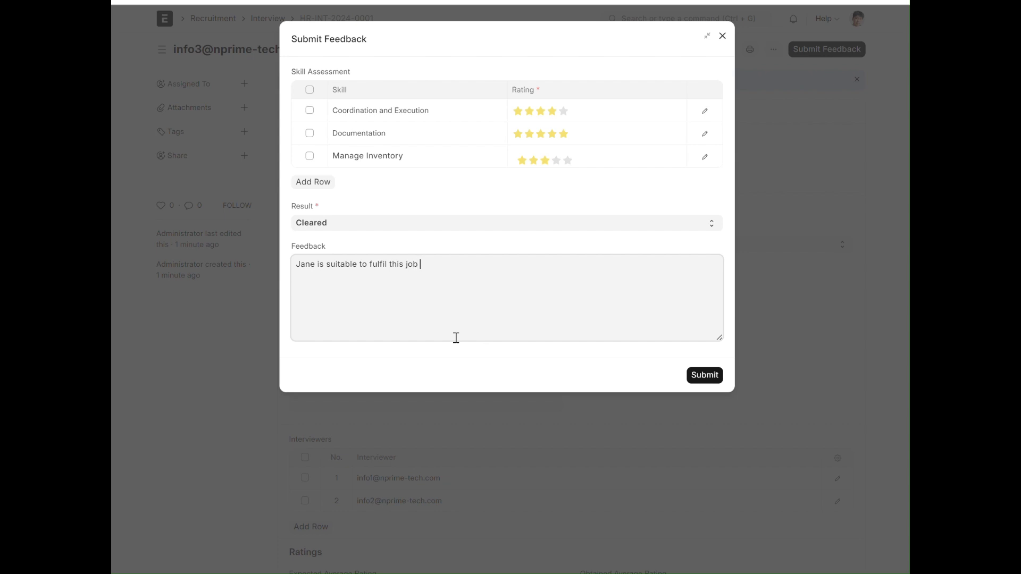
pyautogui.write('uirment\\\\\\')
pyautogui.press('BackSpace')
pyautogui.press('BackSpace')
pyautogui.click(697, 376)
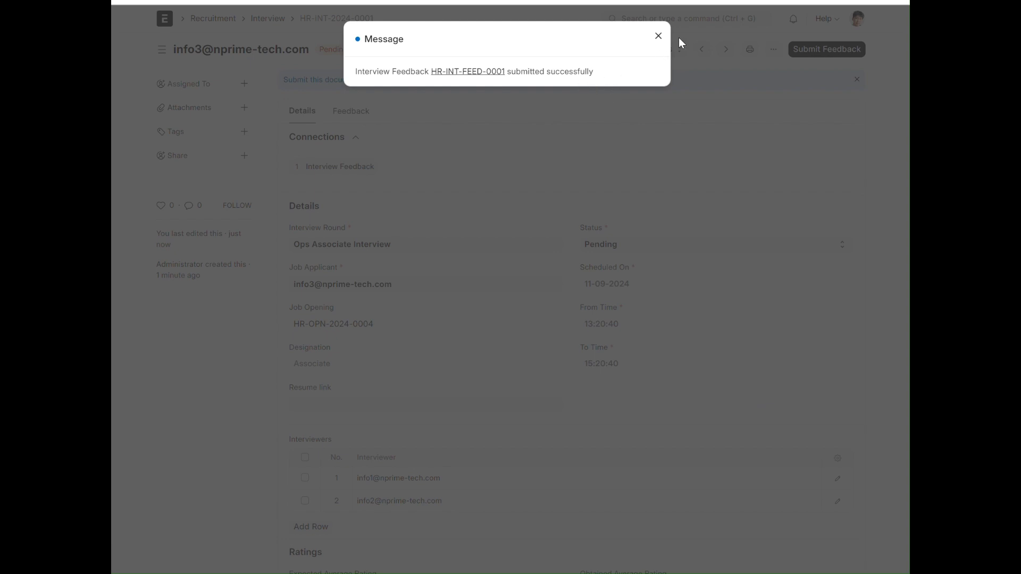
pyautogui.click(658, 35)
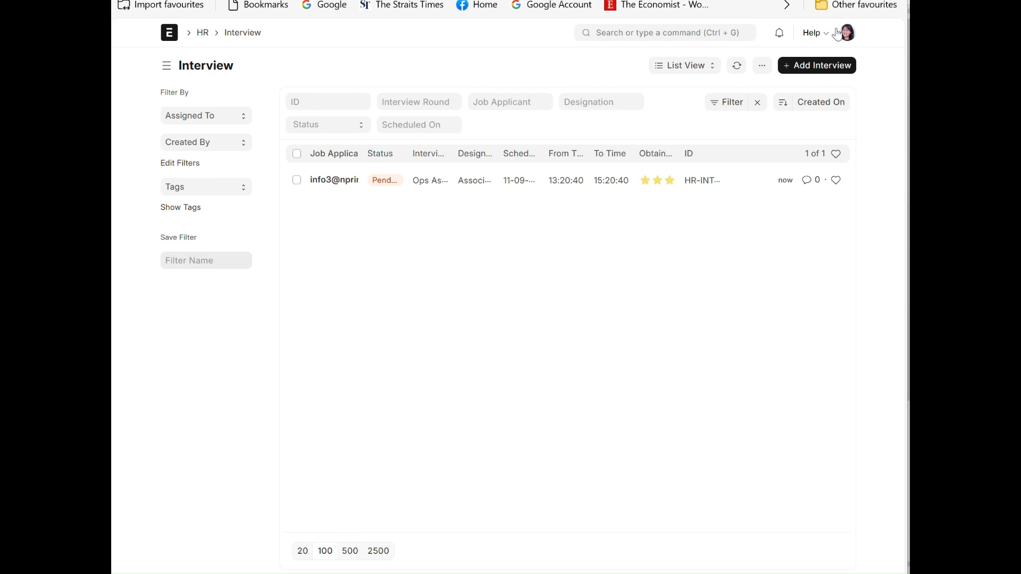
# Open this week's pending interview from the second interviewer's Recruitment workspace and start a new interview feedback
pyautogui.click(171, 35)
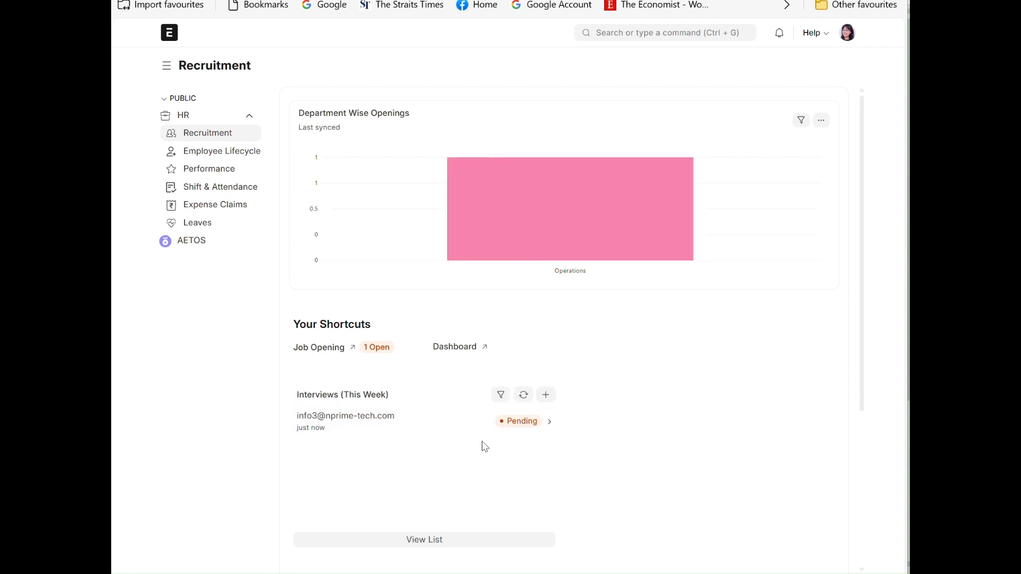
pyautogui.click(407, 424)
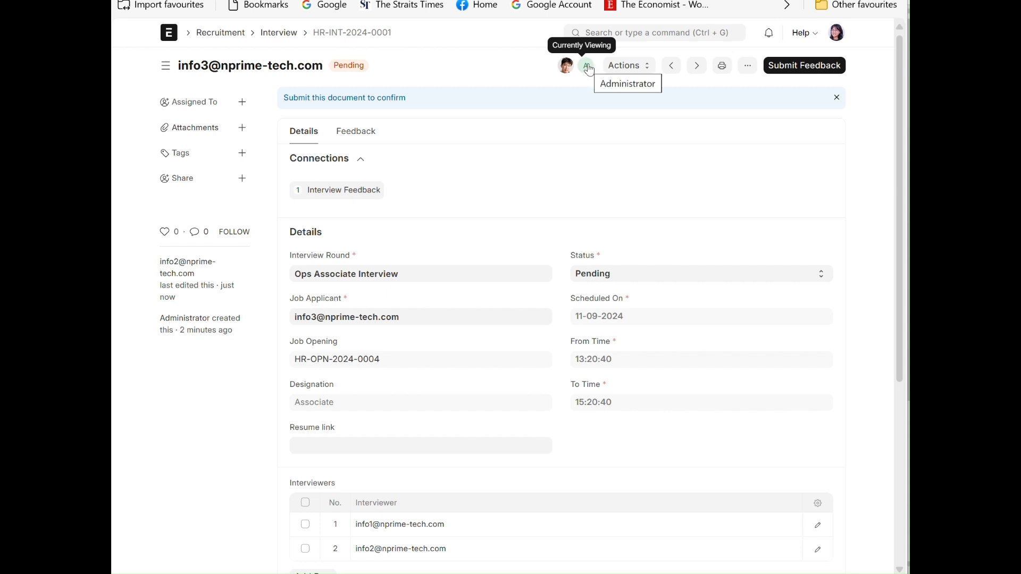
pyautogui.click(791, 67)
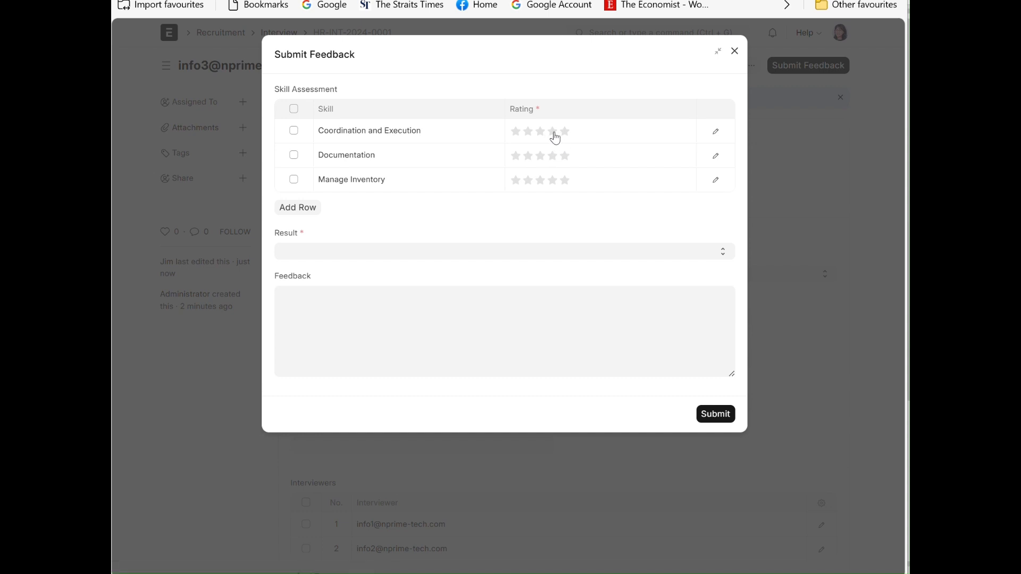
# Rate Coordination and Execution three stars, Documentation four stars and Manage Inventory three and a half stars
pyautogui.click(555, 133)
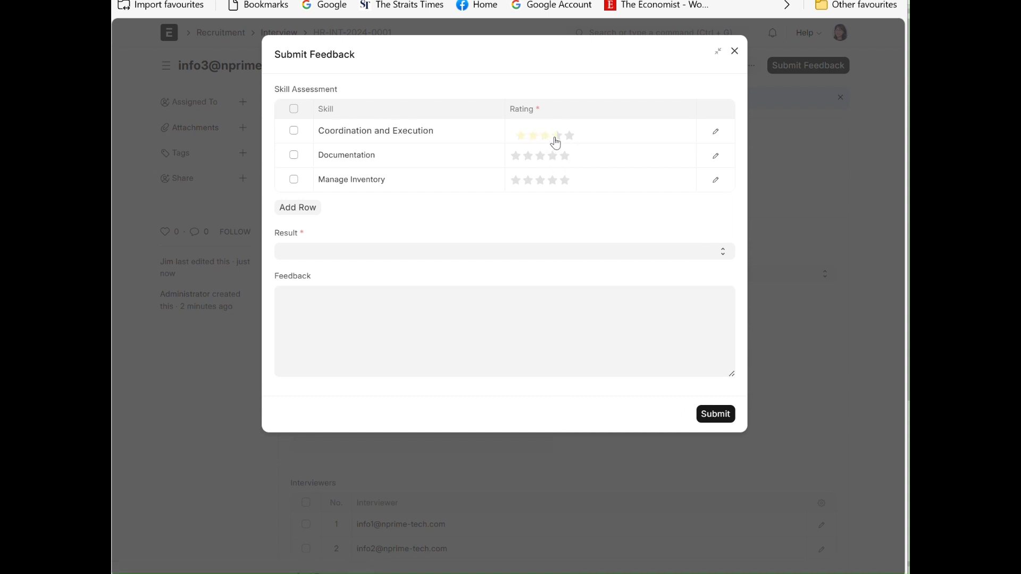
pyautogui.click(549, 137)
pyautogui.click(557, 161)
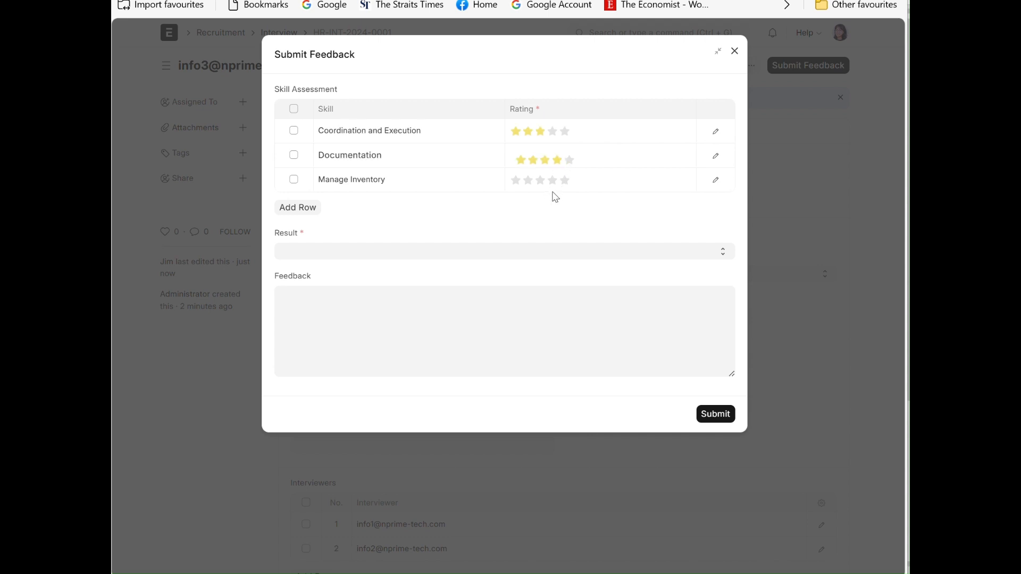
pyautogui.click(557, 191)
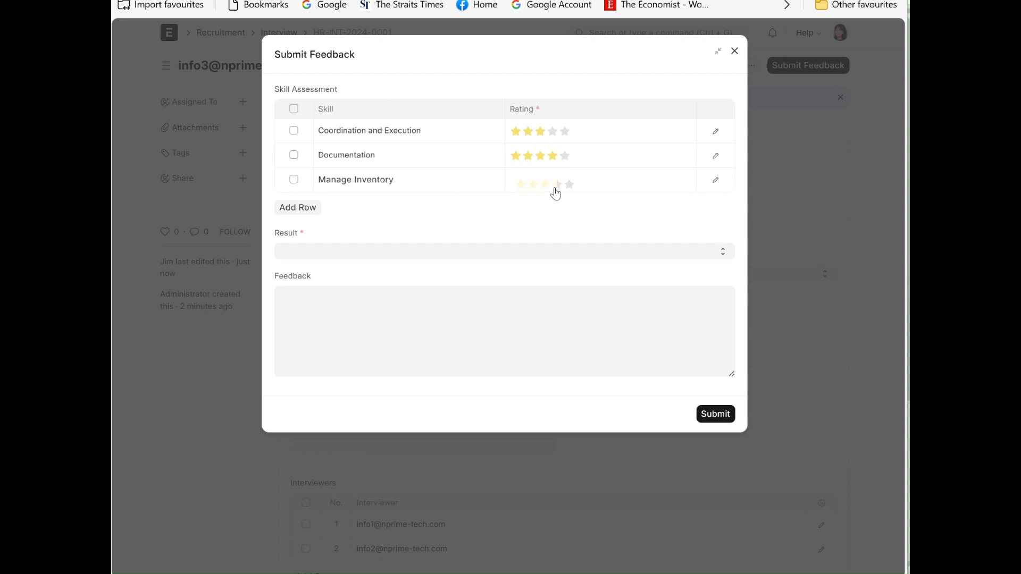
# Set the feedback result to Cleared with the comment "Good candidate", submit the feedback and dismiss the message
pyautogui.click(395, 254)
pyautogui.click(381, 292)
pyautogui.click(379, 321)
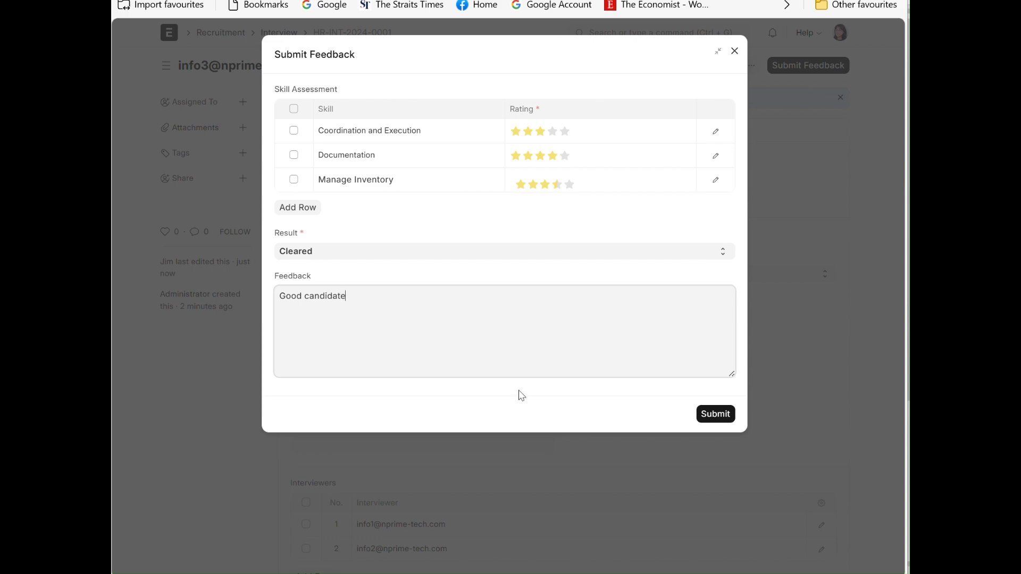
pyautogui.click(717, 415)
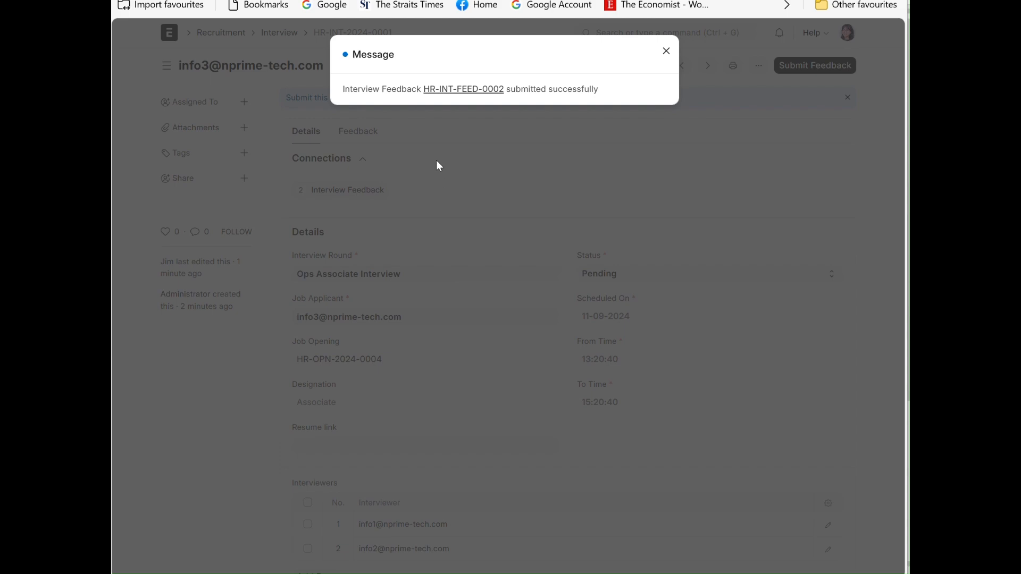
pyautogui.click(665, 51)
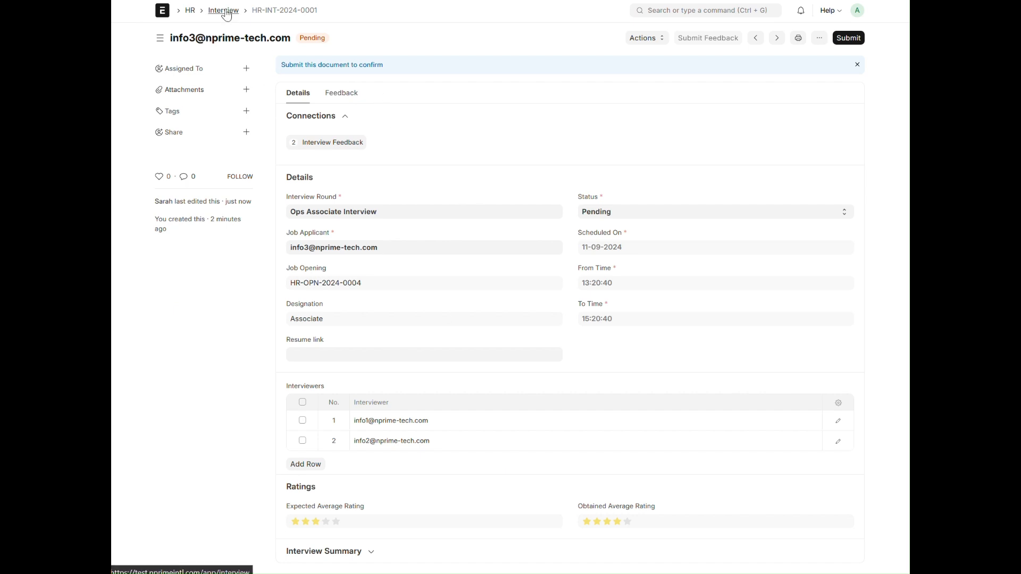
# Reload the interview in the administrator's session and review its average ratings and both interviewers' feedback
pyautogui.press('F5')
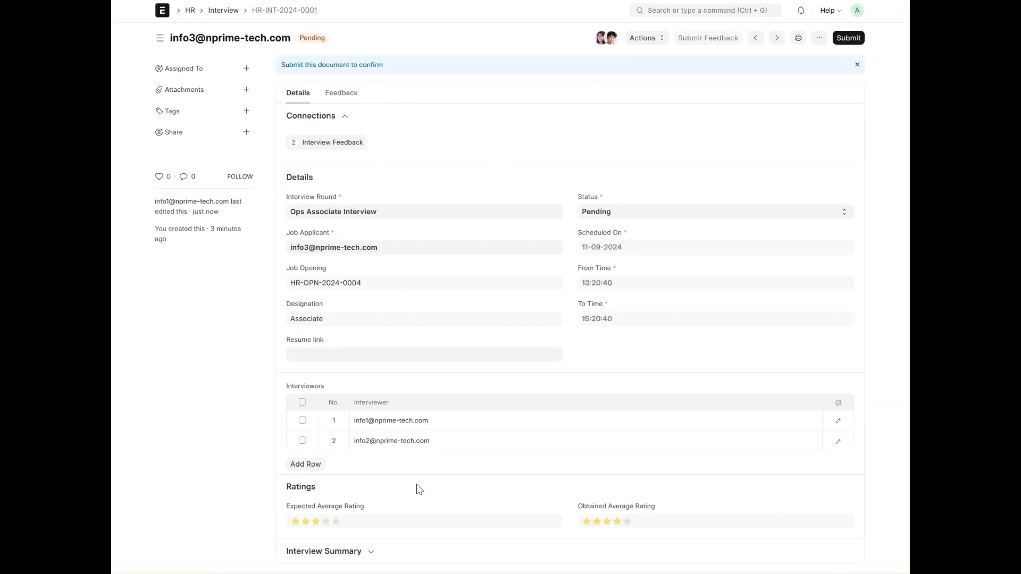
pyautogui.scroll(-2, 442, 492)
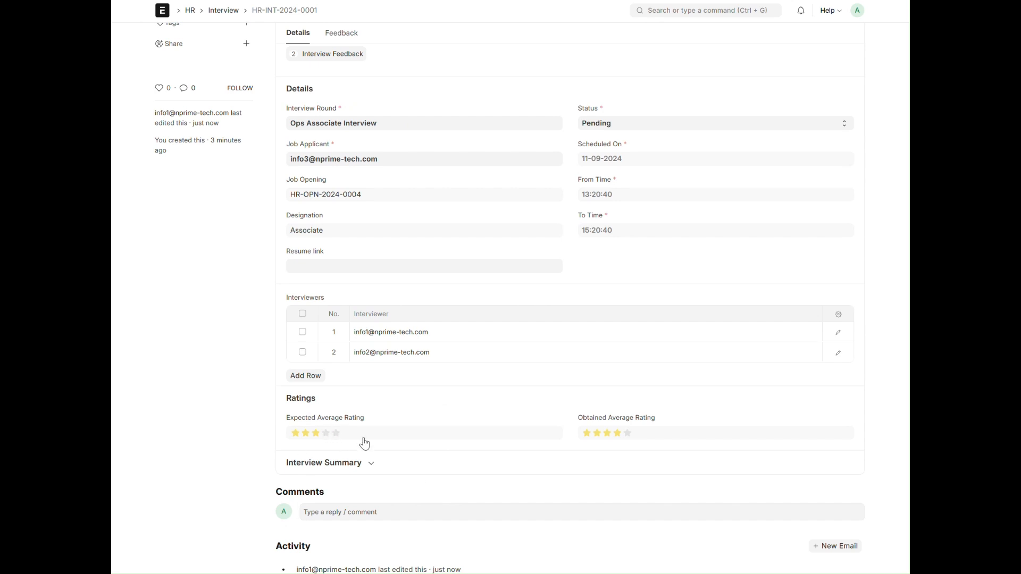
pyautogui.scroll(2, 370, 404)
pyautogui.scroll(-2, 370, 415)
pyautogui.scroll(2, 372, 400)
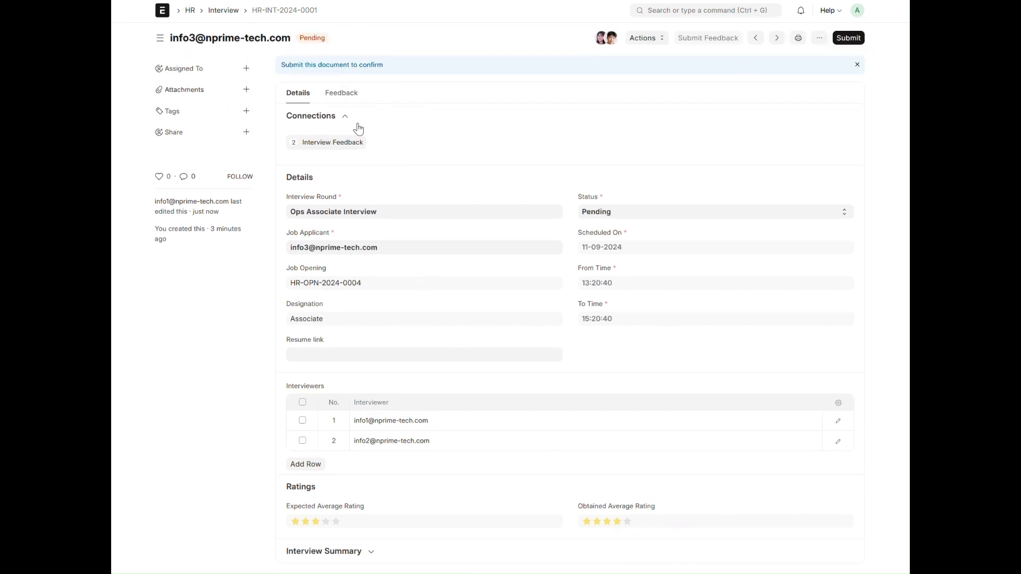
pyautogui.click(342, 93)
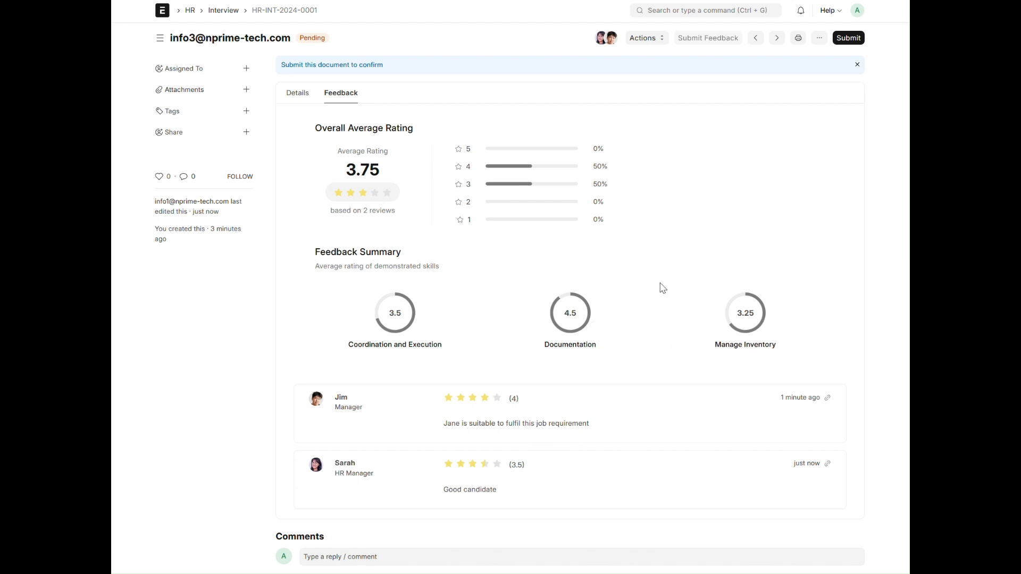
pyautogui.click(291, 103)
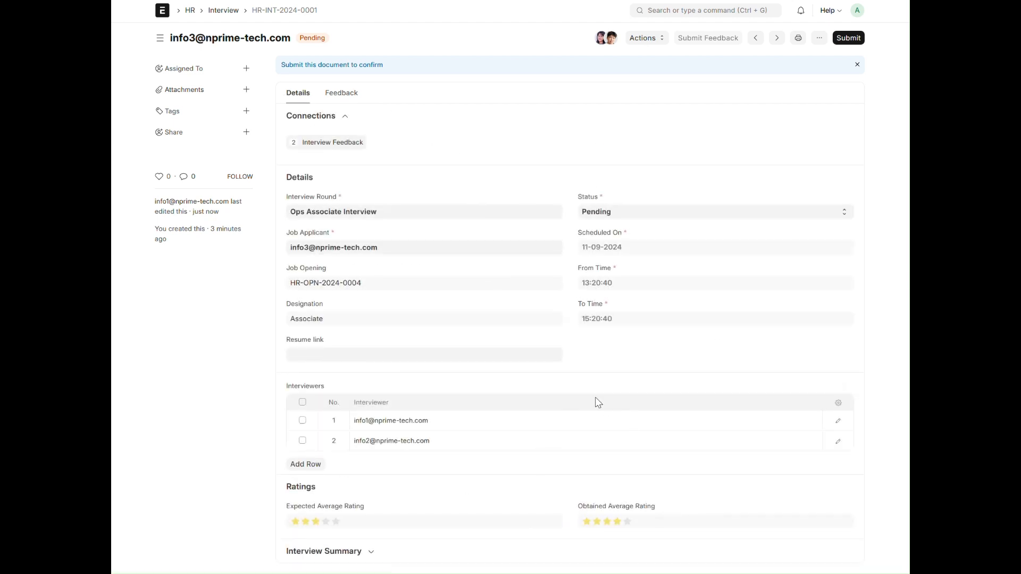
# Set the interview's status to Cleared and save it
pyautogui.scroll(-1, 596, 407)
pyautogui.scroll(-1, 597, 409)
pyautogui.scroll(2, 532, 396)
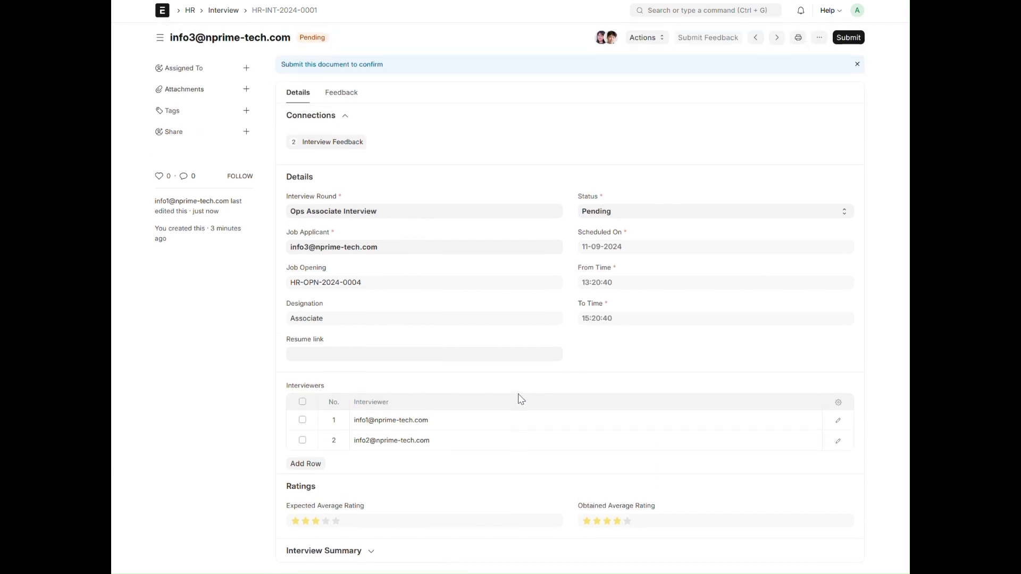
pyautogui.click(639, 213)
pyautogui.click(612, 257)
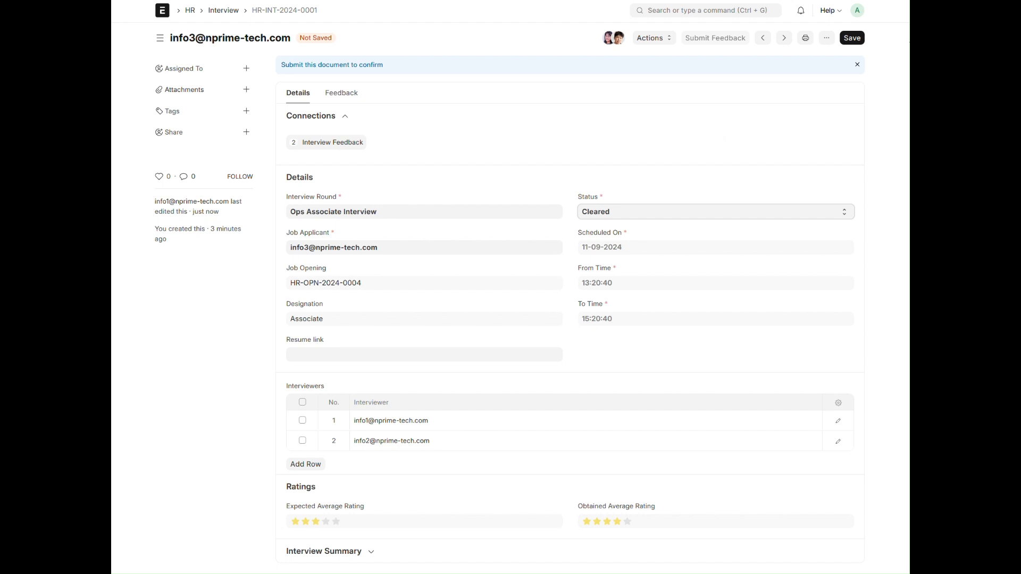
pyautogui.click(847, 38)
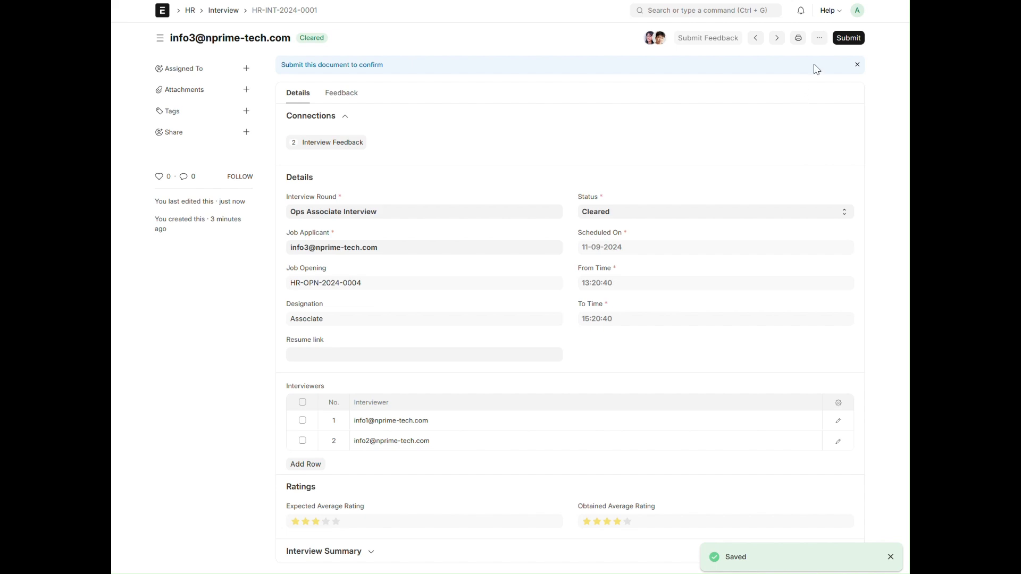
# Submit the interview permanently and try to mark the job applicant as Accepted, closing the resulting dialog
pyautogui.click(851, 39)
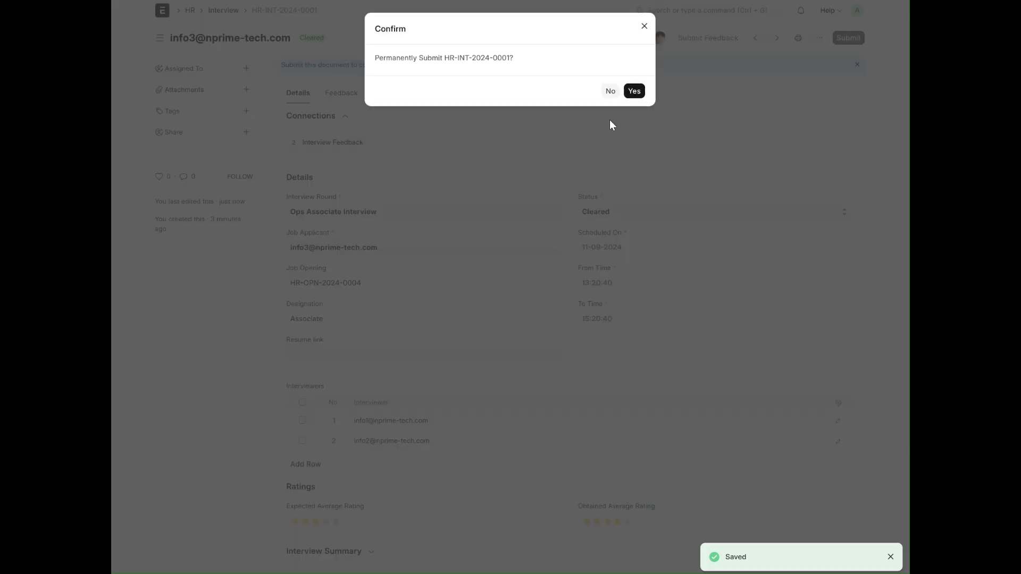
pyautogui.click(636, 94)
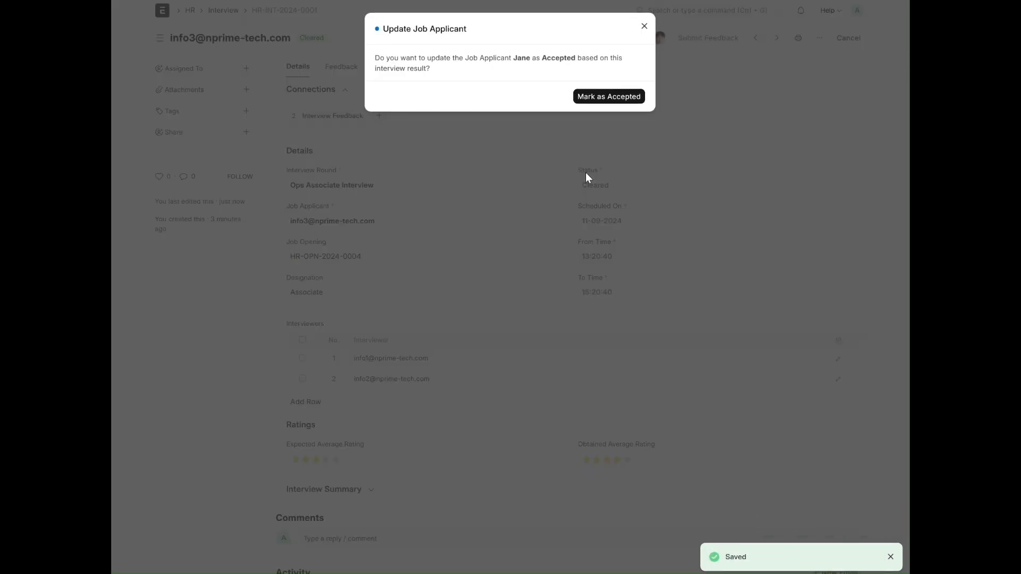
pyautogui.click(624, 99)
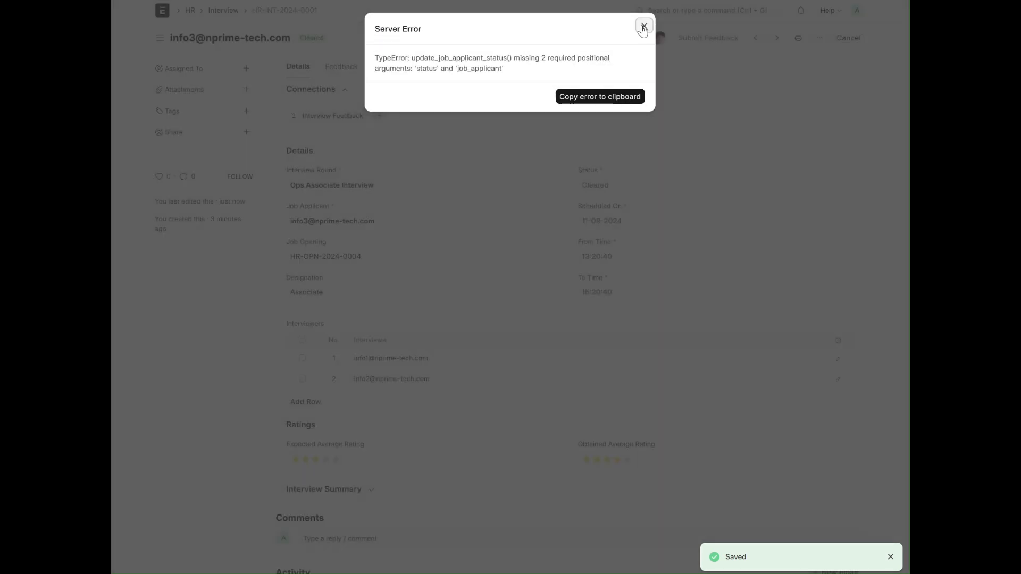
pyautogui.click(642, 27)
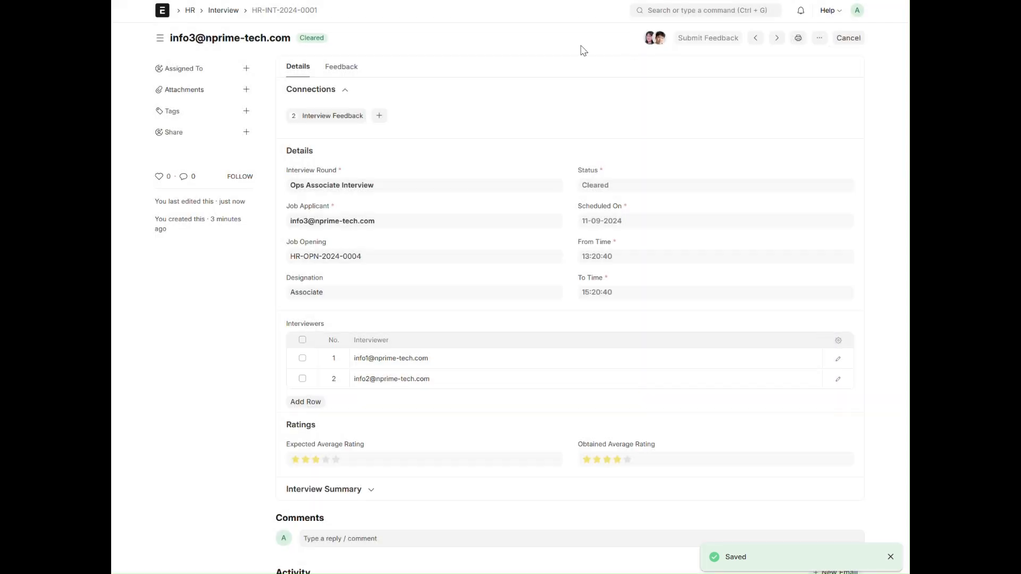
# Go to the HR Recruitment workspace and open the interviewed candidate's job applicant record
pyautogui.click(230, 12)
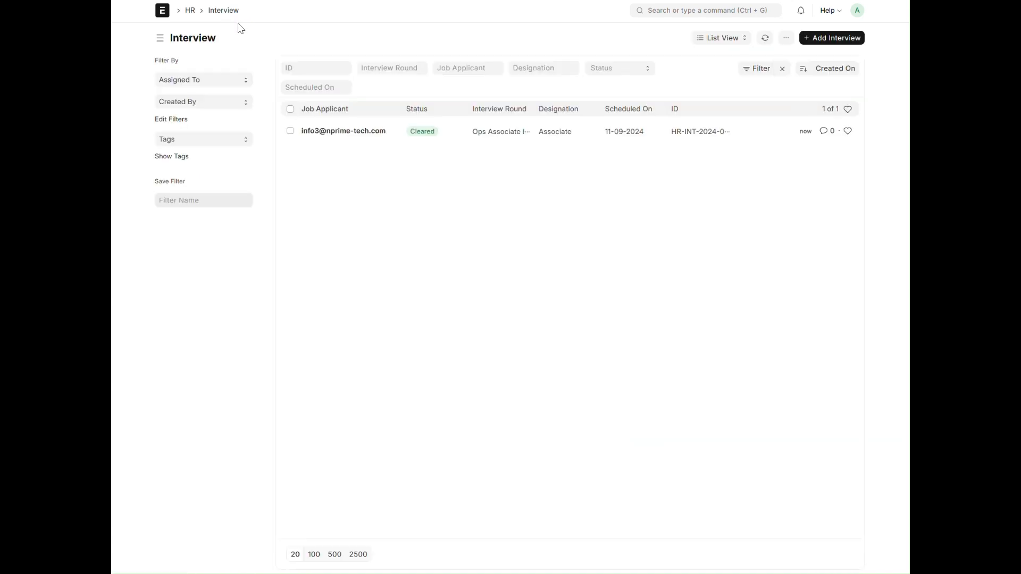
pyautogui.click(190, 12)
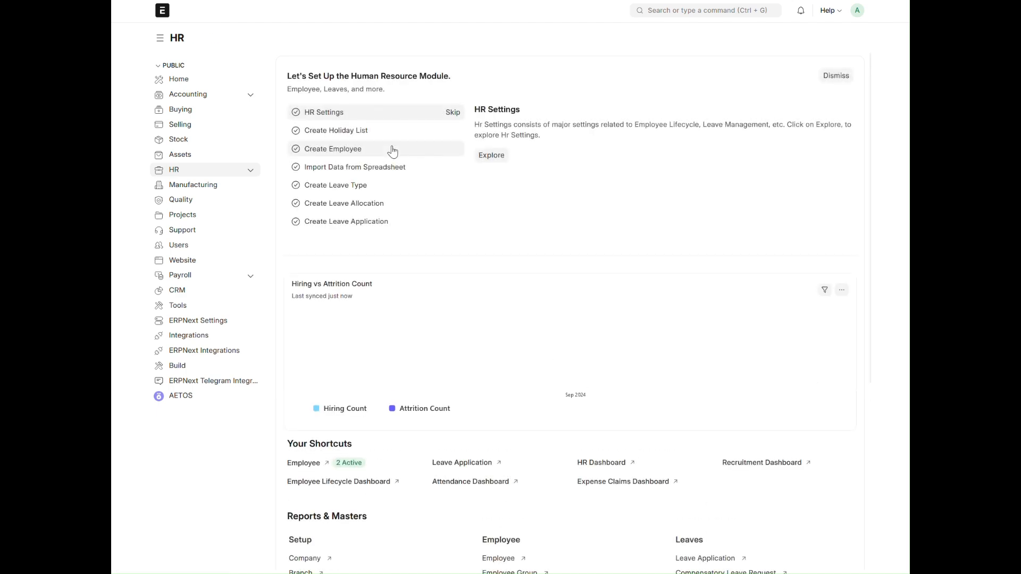
pyautogui.scroll(-3, 509, 265)
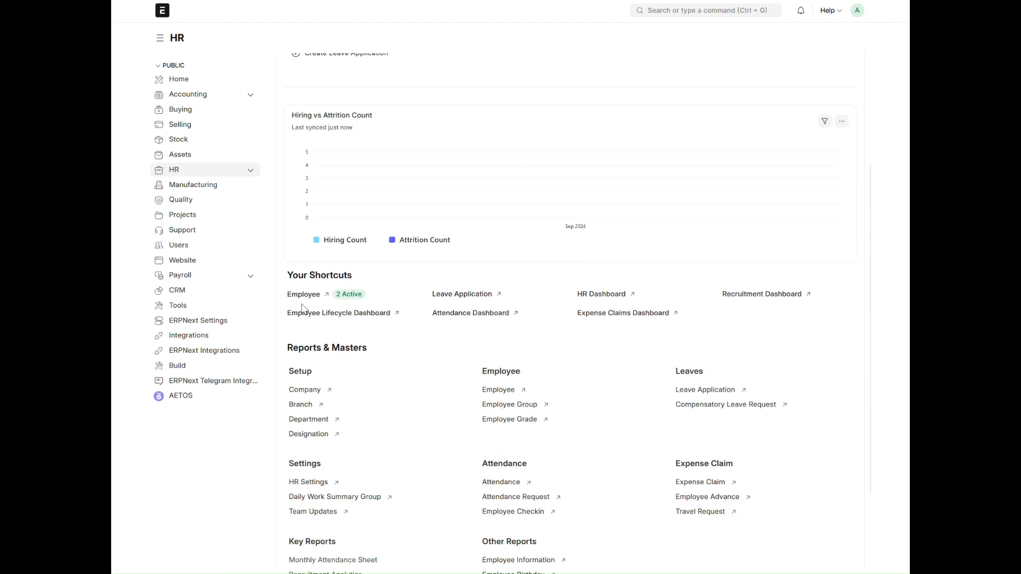
pyautogui.click(250, 170)
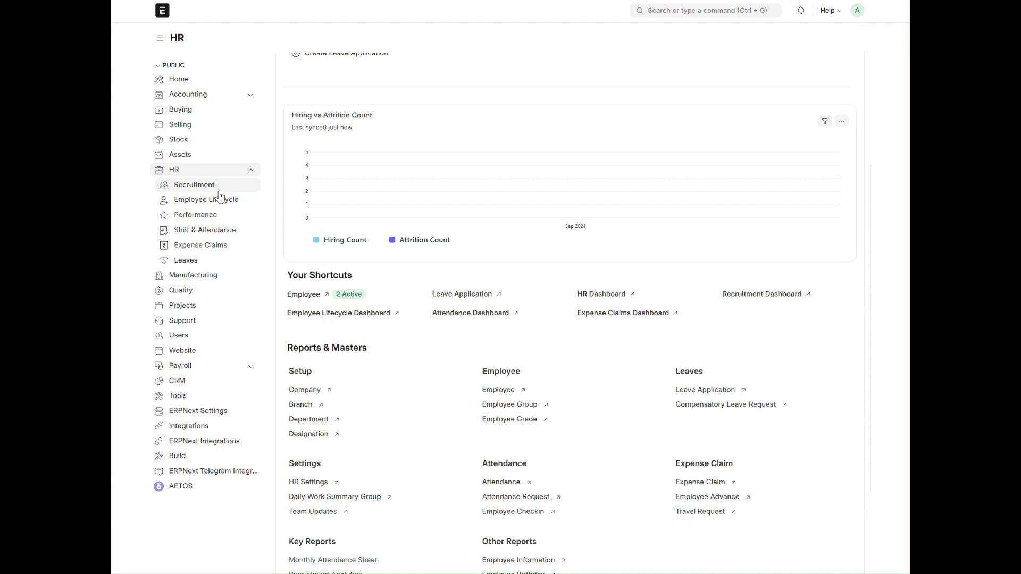
pyautogui.click(215, 186)
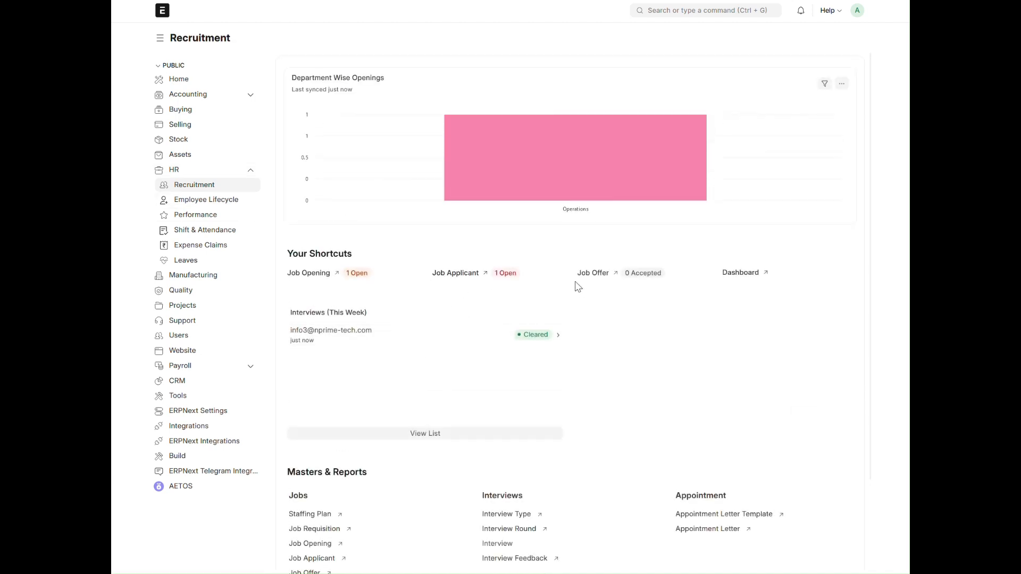
pyautogui.click(458, 280)
pyautogui.click(305, 114)
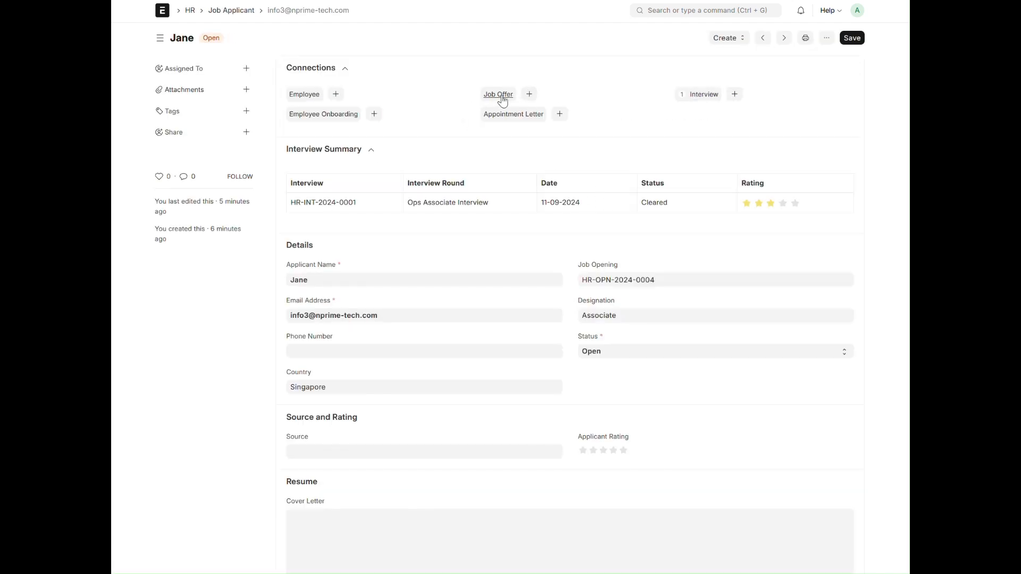
# Create a job offer from the applicant record, dated 11-09-2024, using the Job Offer term template
pyautogui.click(530, 95)
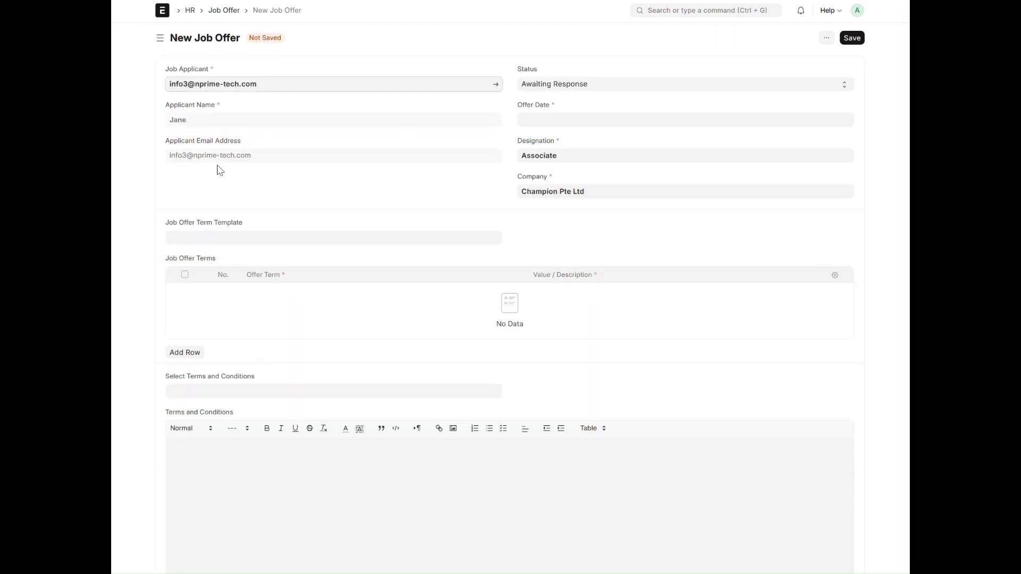
pyautogui.click(543, 124)
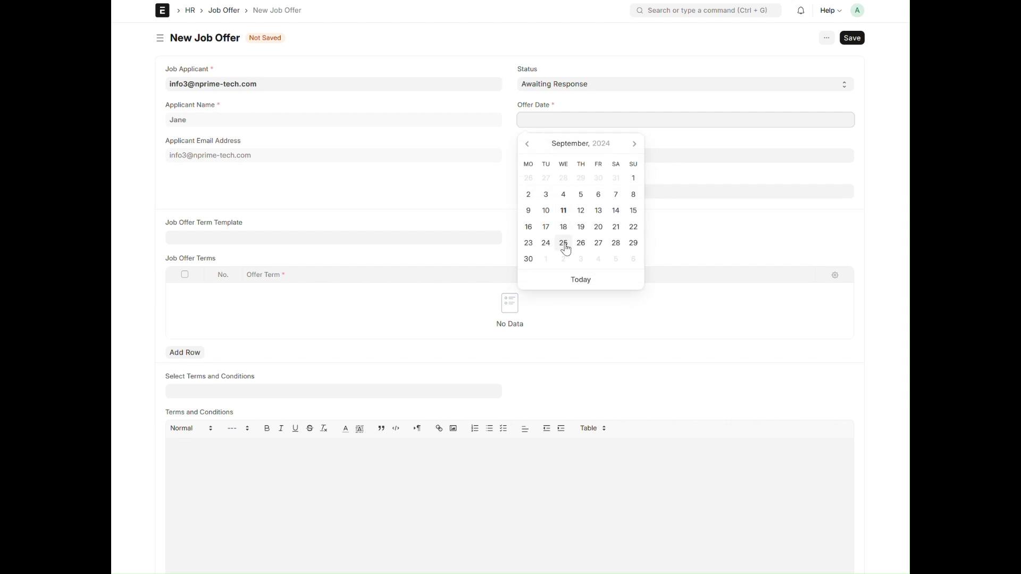
pyautogui.click(564, 211)
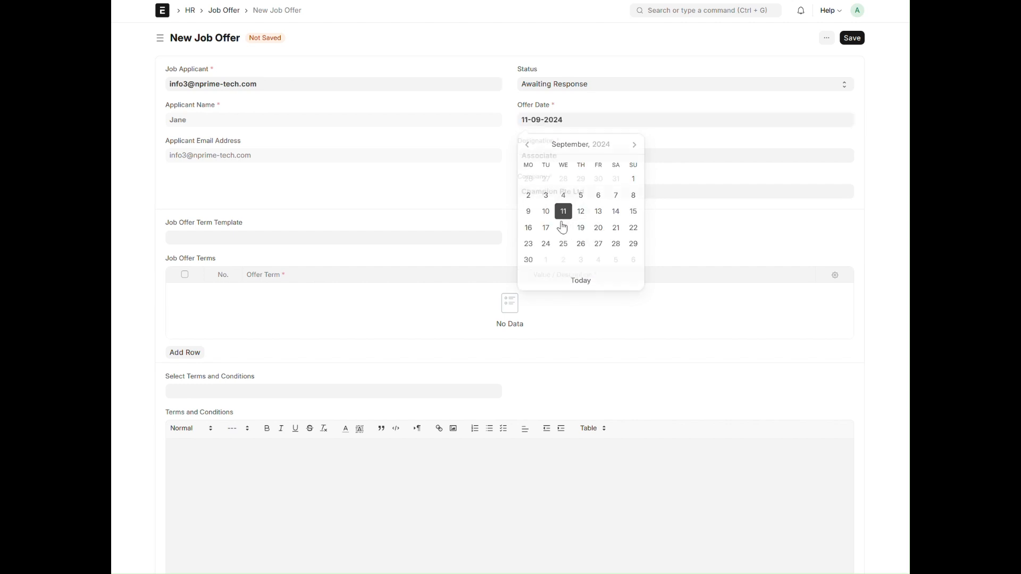
pyautogui.click(248, 239)
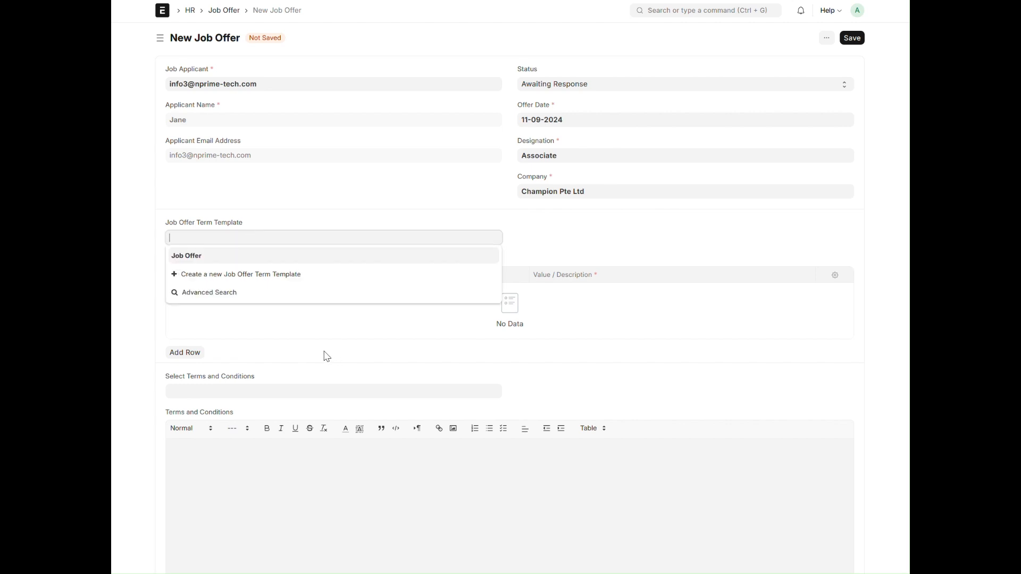
pyautogui.click(222, 262)
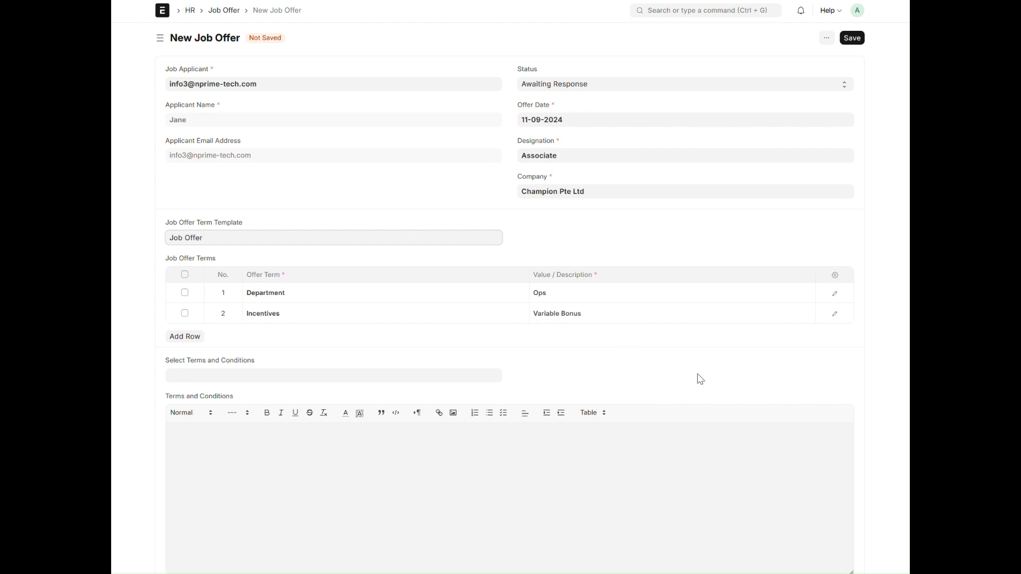
# Save the job offer and submit it permanently
pyautogui.click(851, 38)
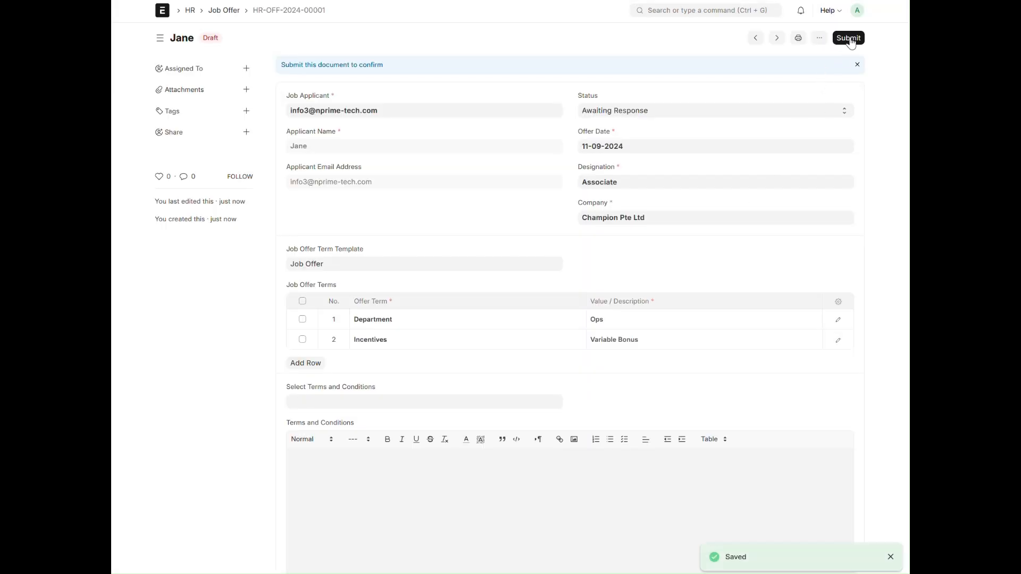
pyautogui.click(852, 40)
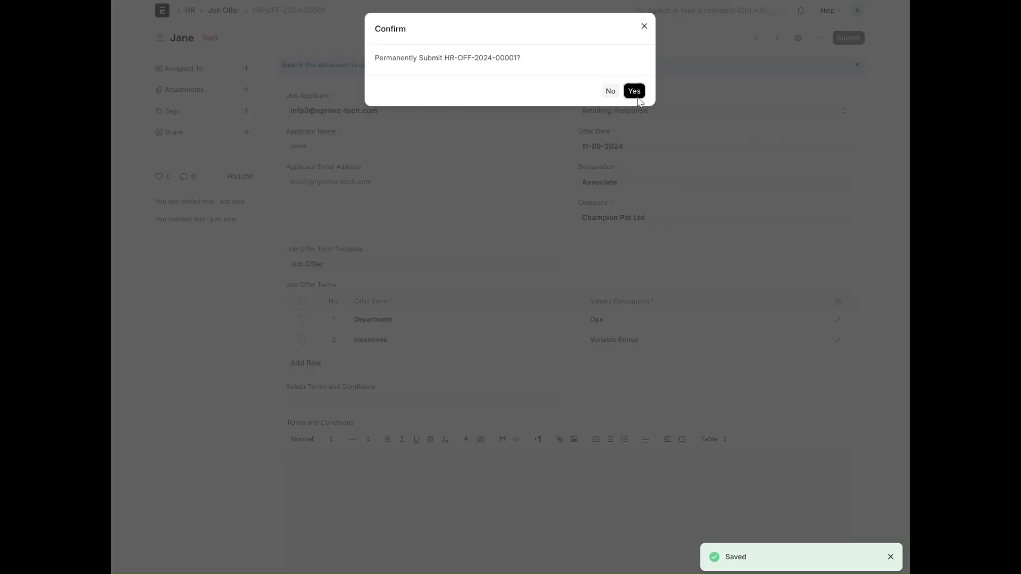
pyautogui.click(634, 88)
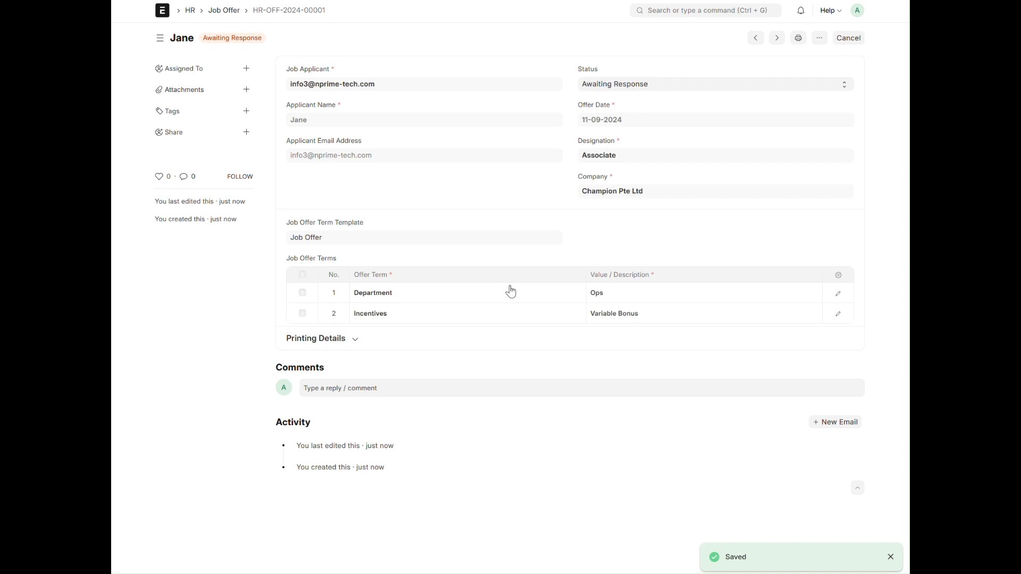
# Set the submitted job offer's status to Accepted and save the update
pyautogui.click(627, 90)
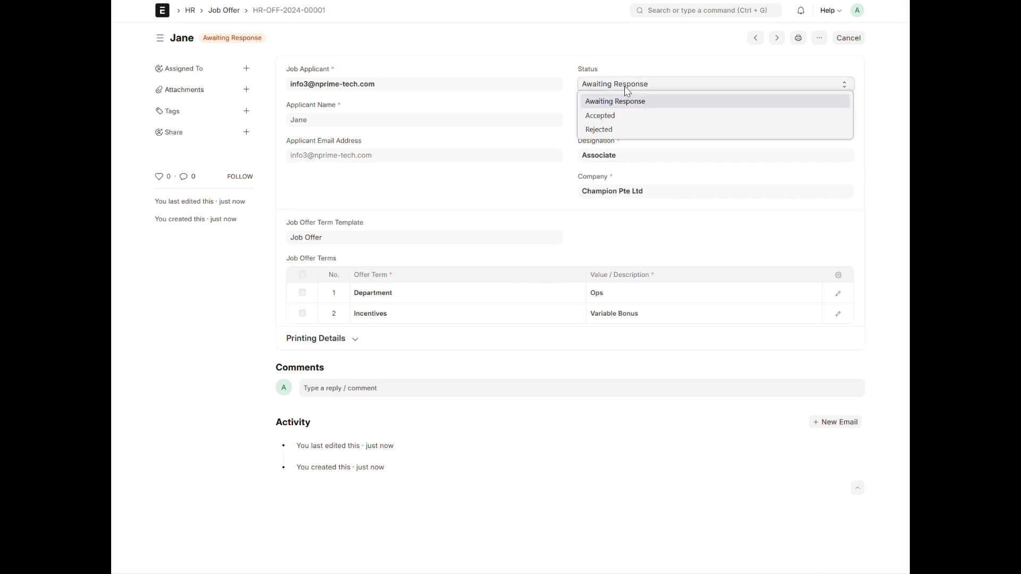
pyautogui.click(614, 114)
pyautogui.hotkey('ctrl', 's')
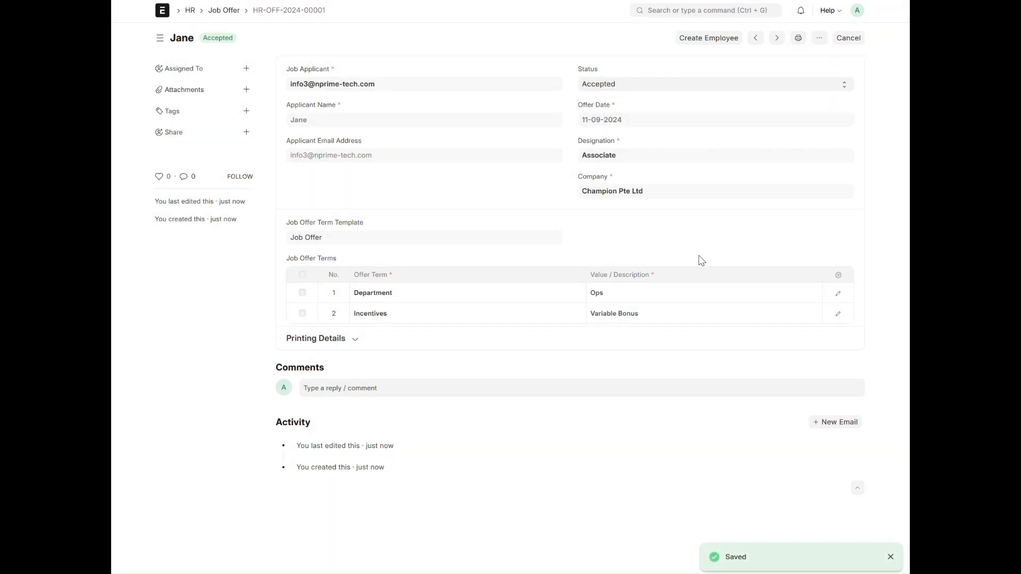
# Create an employee record from the accepted job offer and set the gender to Female
pyautogui.click(703, 40)
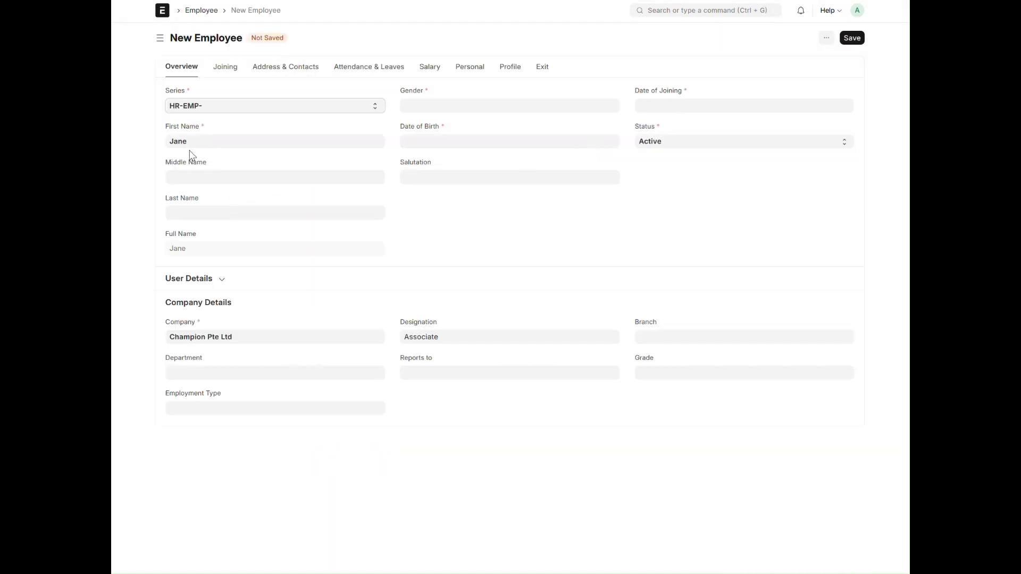
pyautogui.click(441, 106)
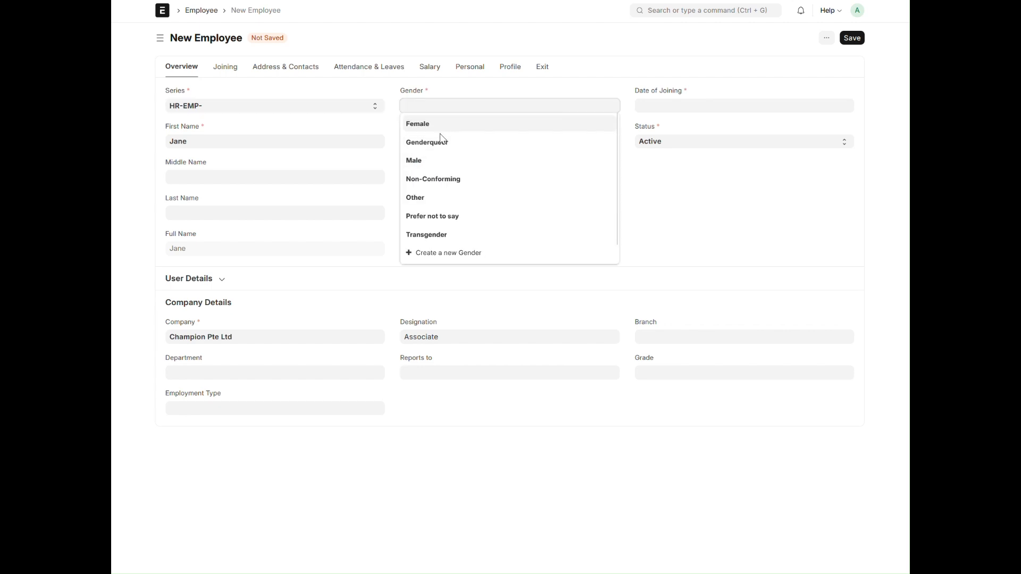
pyautogui.click(418, 123)
# Fill in the new employee's date of birth
pyautogui.click(447, 141)
pyautogui.click(460, 158)
pyautogui.click(456, 140)
pyautogui.click(474, 166)
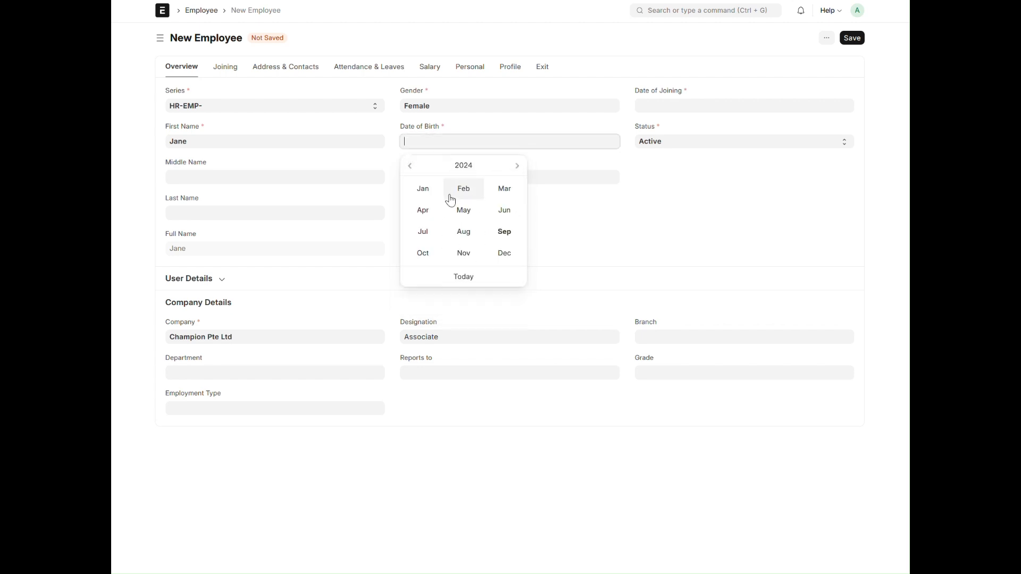
pyautogui.click(462, 167)
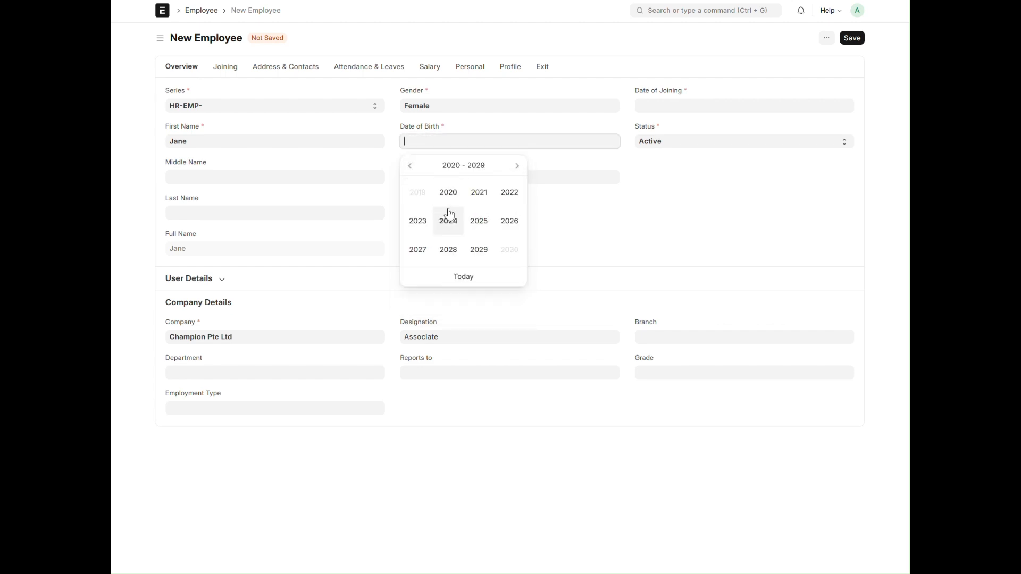
pyautogui.click(412, 169)
pyautogui.click(414, 176)
pyautogui.click(446, 193)
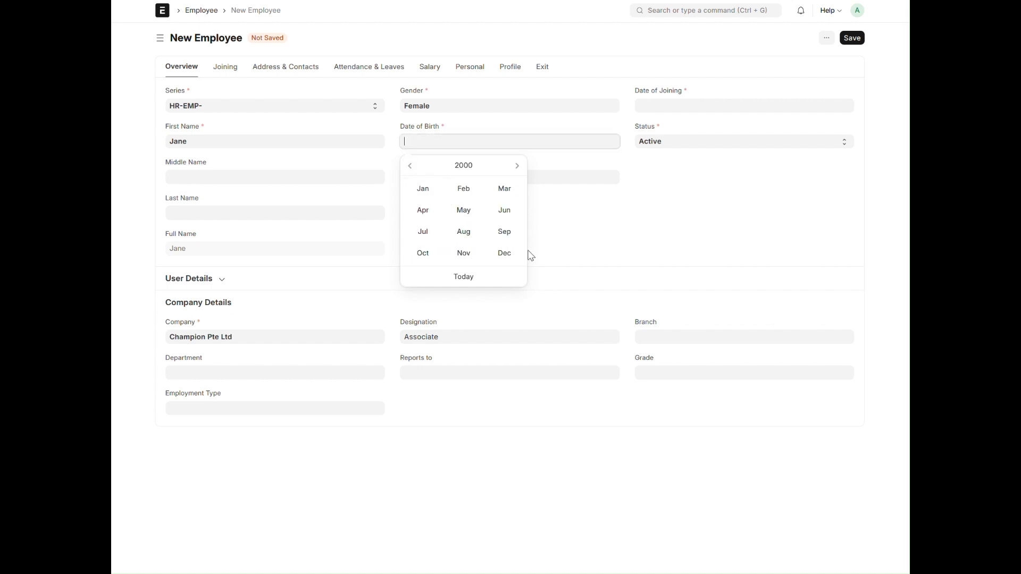
pyautogui.click(463, 189)
pyautogui.click(473, 216)
# Set the employee's date of joining to 11-09-2024 and save the employee record
pyautogui.click(720, 105)
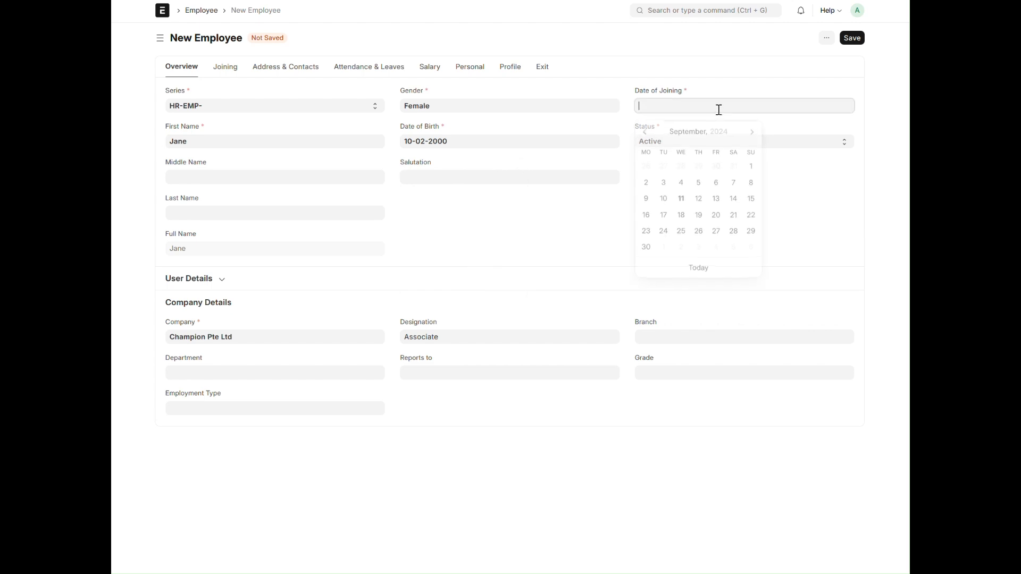
pyautogui.click(681, 198)
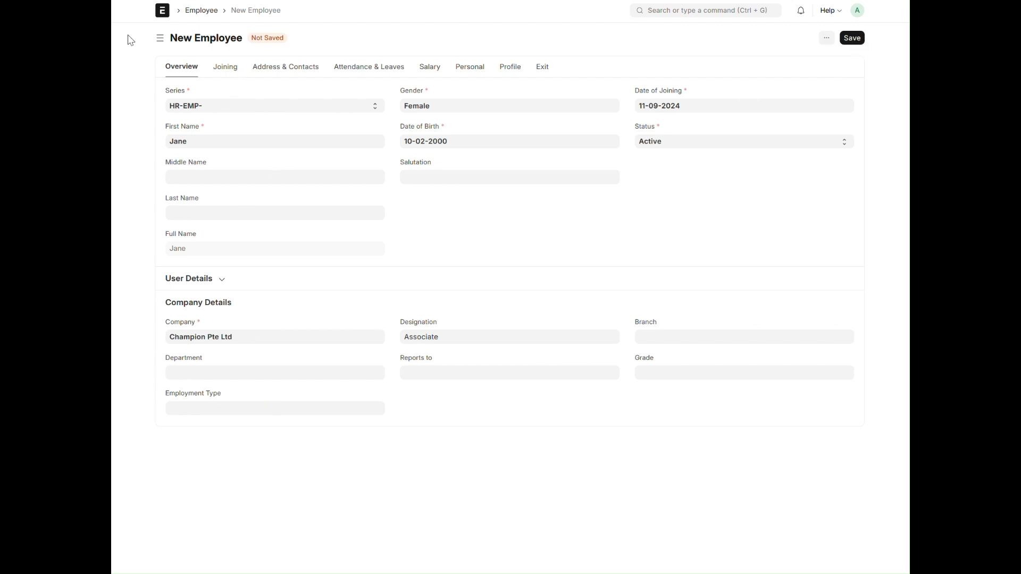
pyautogui.click(160, 38)
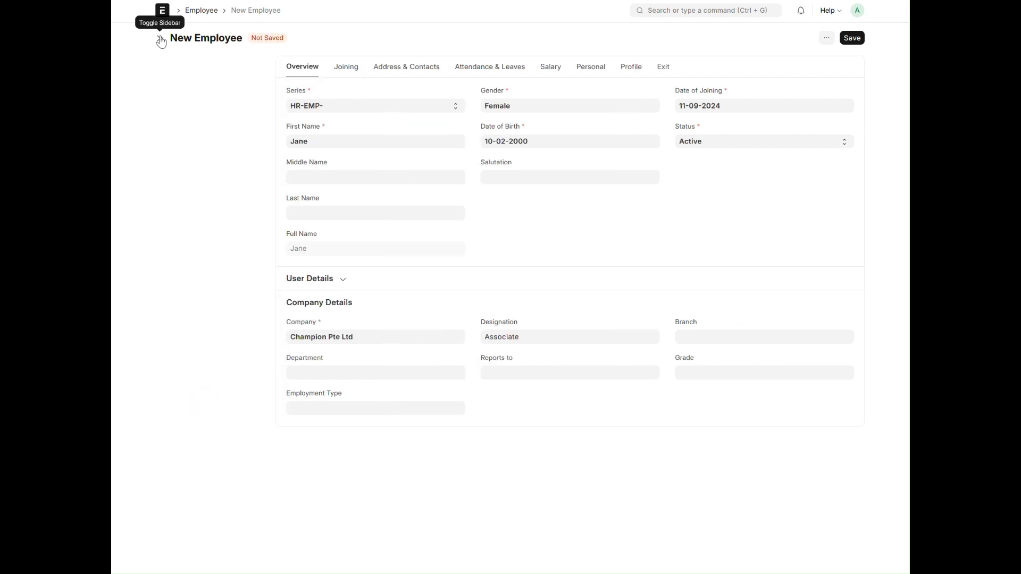
pyautogui.click(160, 39)
pyautogui.click(852, 38)
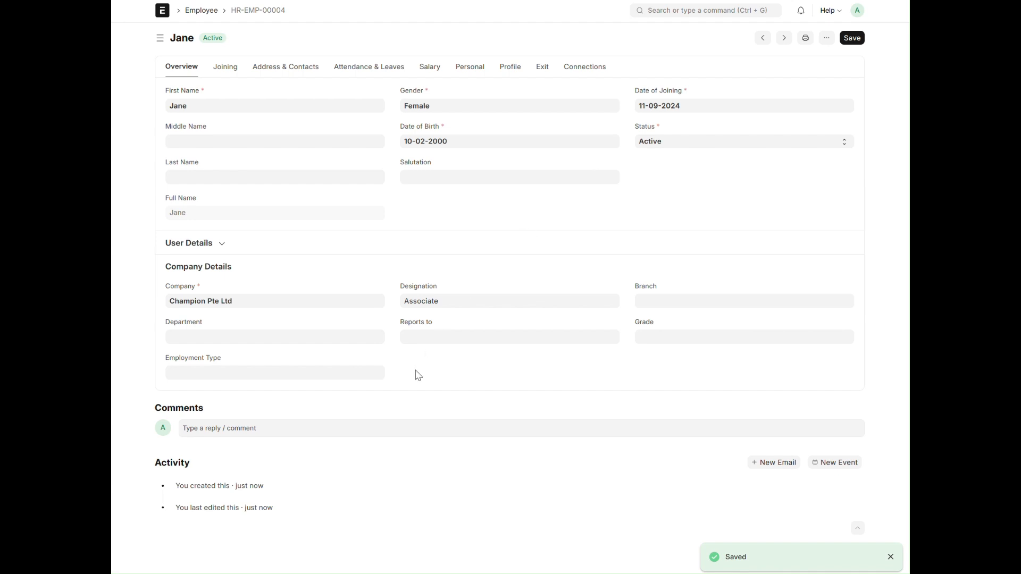
# Look over the employee's User Details section and open the Employee list from the HR workspace
pyautogui.click(235, 248)
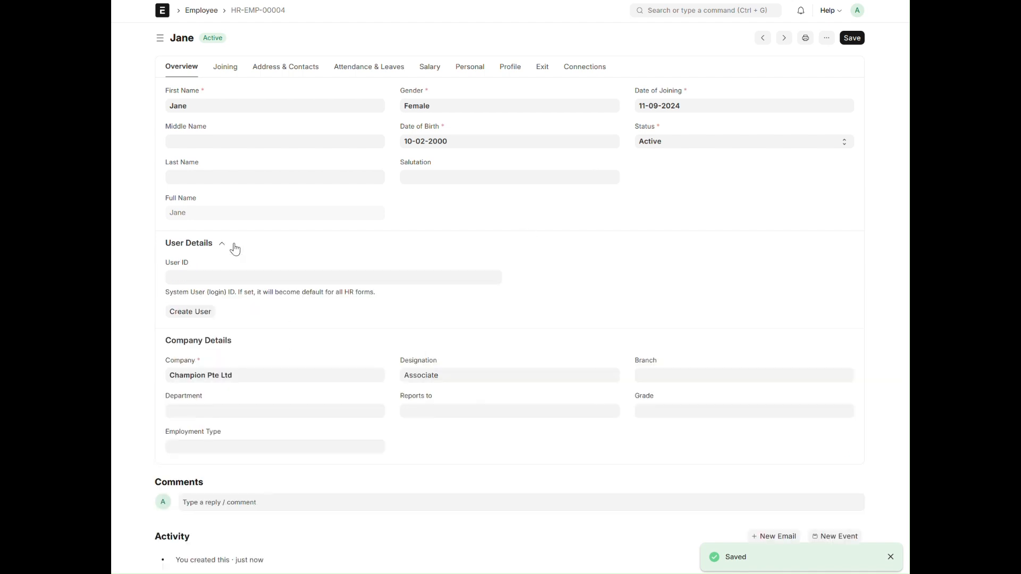
pyautogui.click(235, 250)
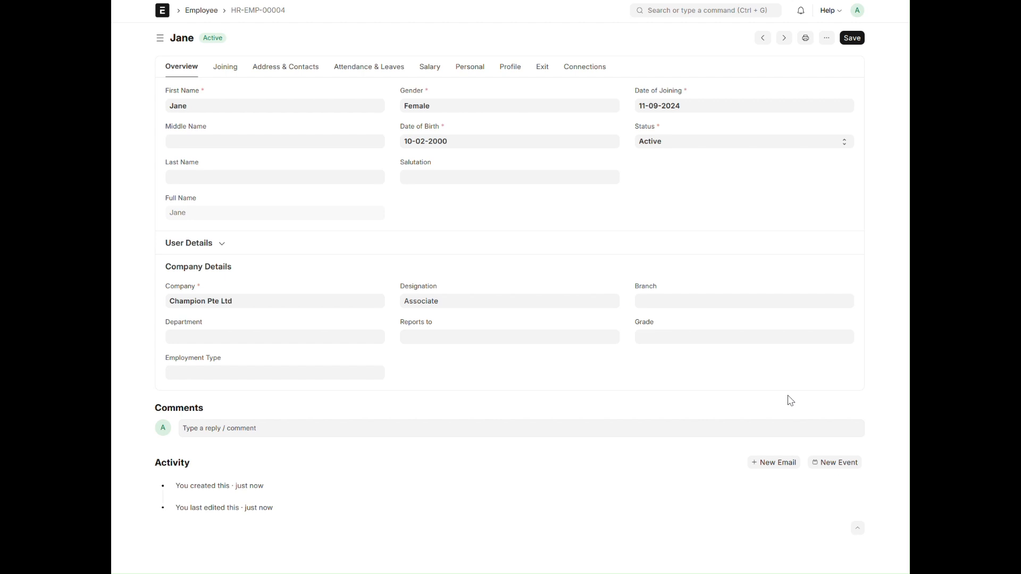
pyautogui.click(198, 12)
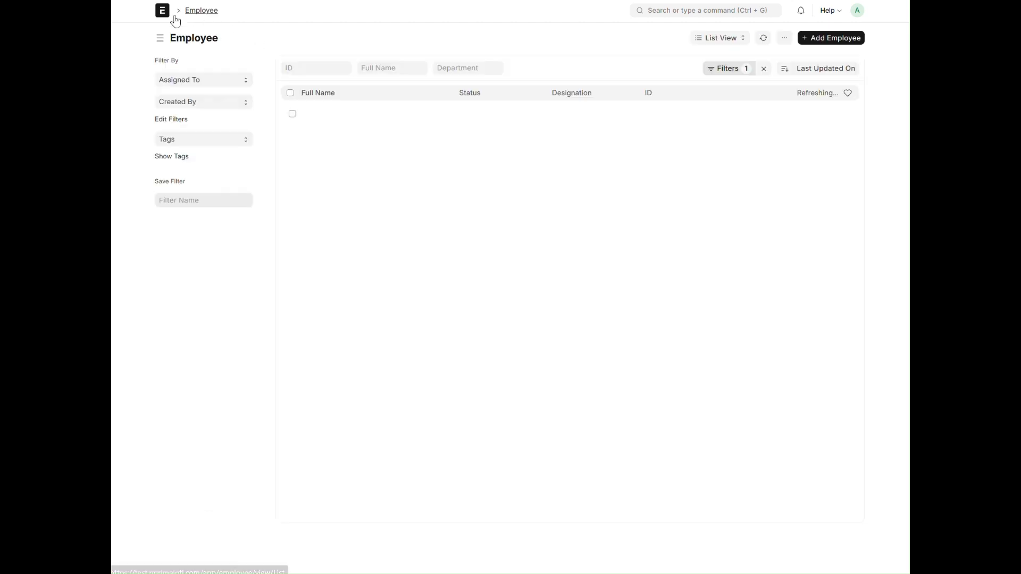
pyautogui.click(161, 20)
pyautogui.click(210, 169)
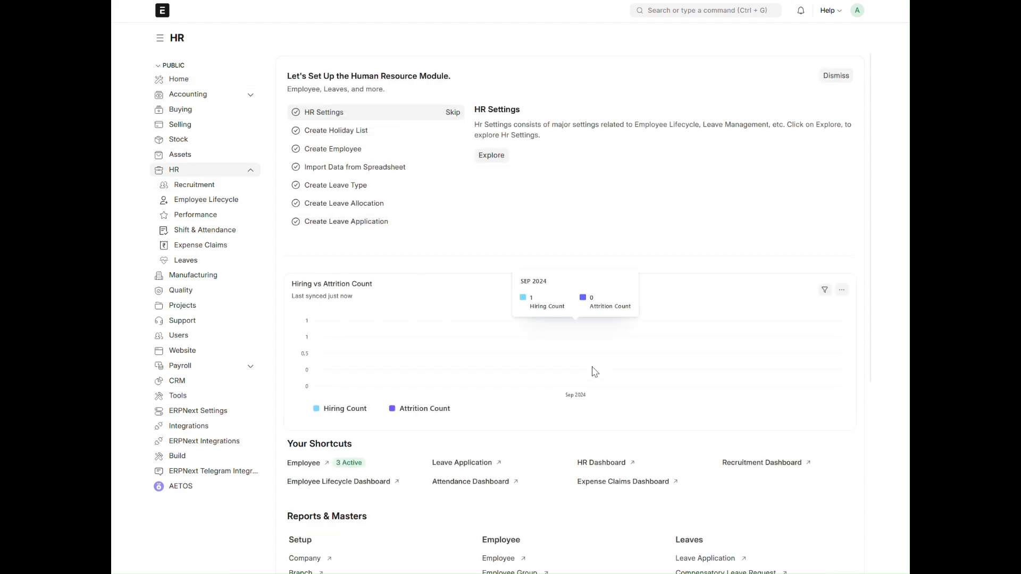
pyautogui.scroll(-3, 601, 380)
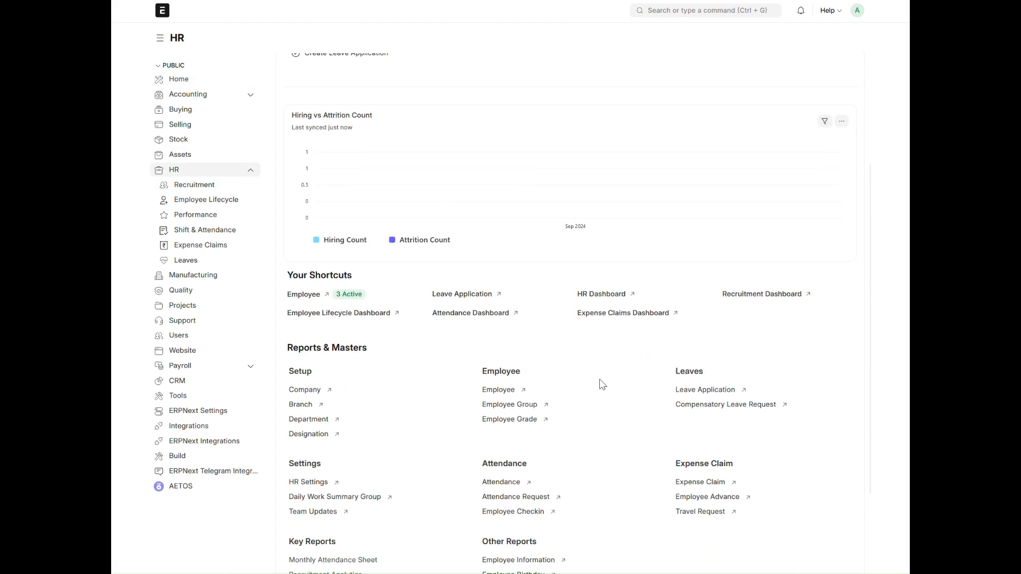
pyautogui.click(305, 295)
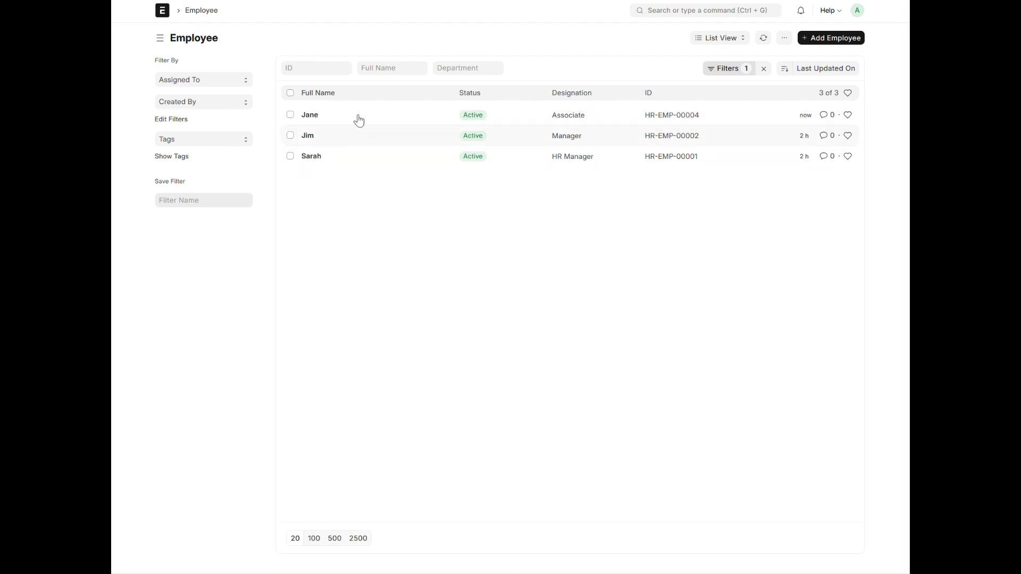